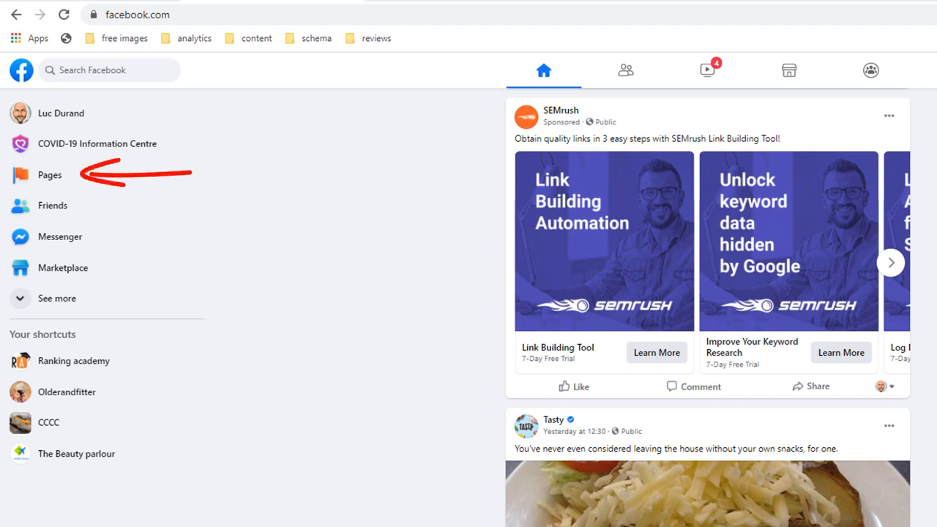
# - Start creating a new Page and check its mobile preview, returning to the desktop preview
pyautogui.click(42, 178)
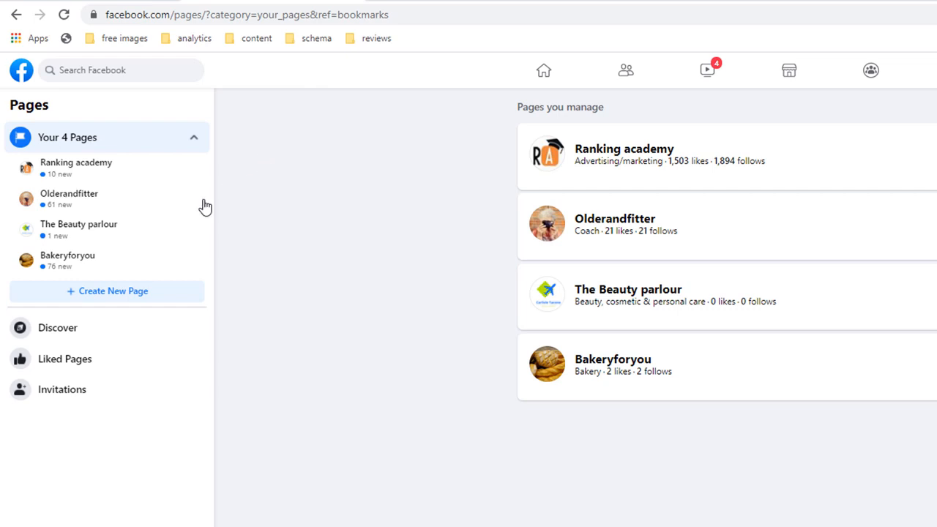
pyautogui.click(112, 300)
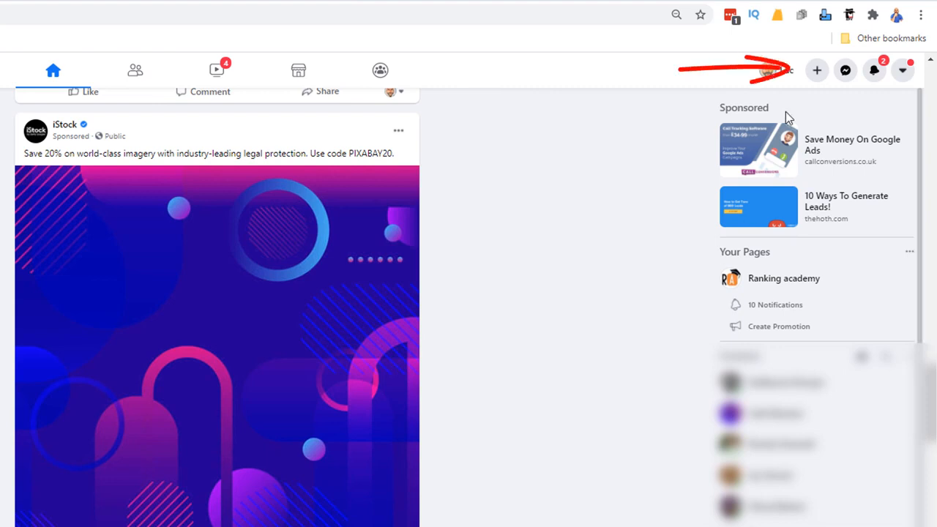
pyautogui.click(816, 71)
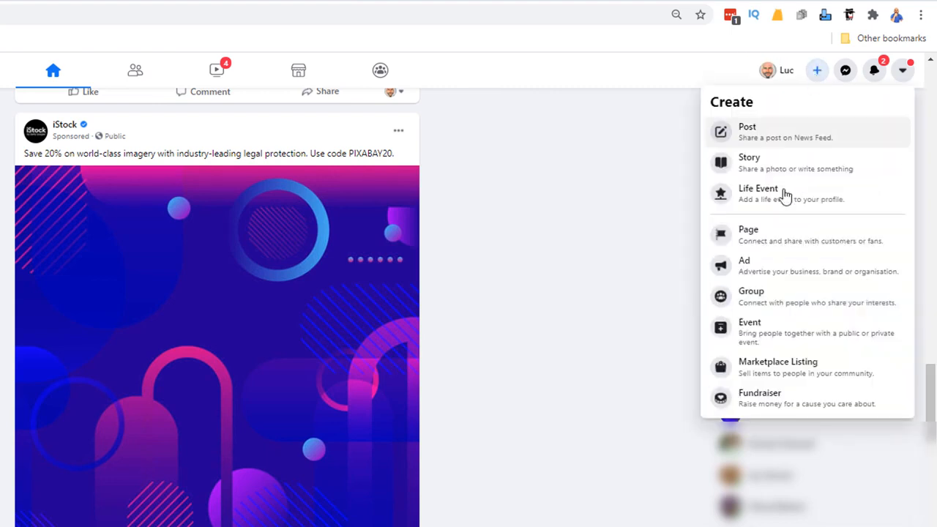
pyautogui.click(753, 238)
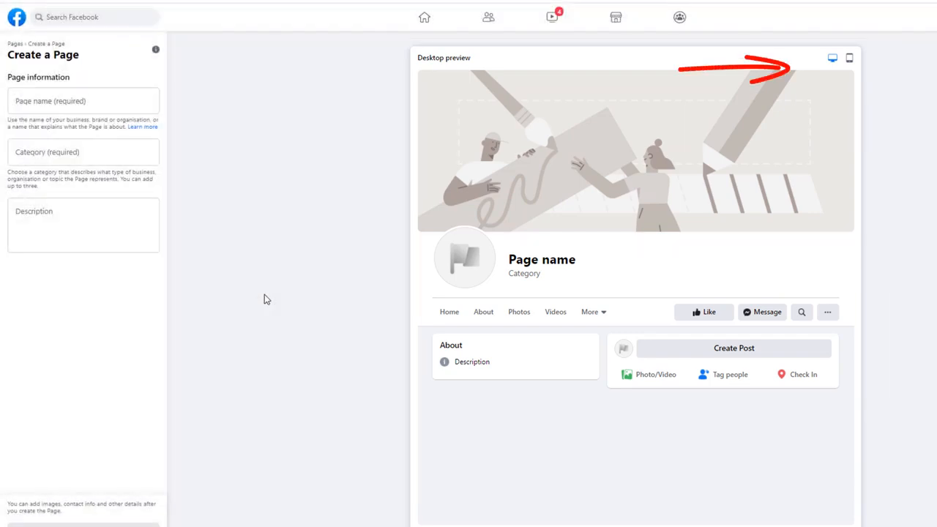
pyautogui.click(848, 58)
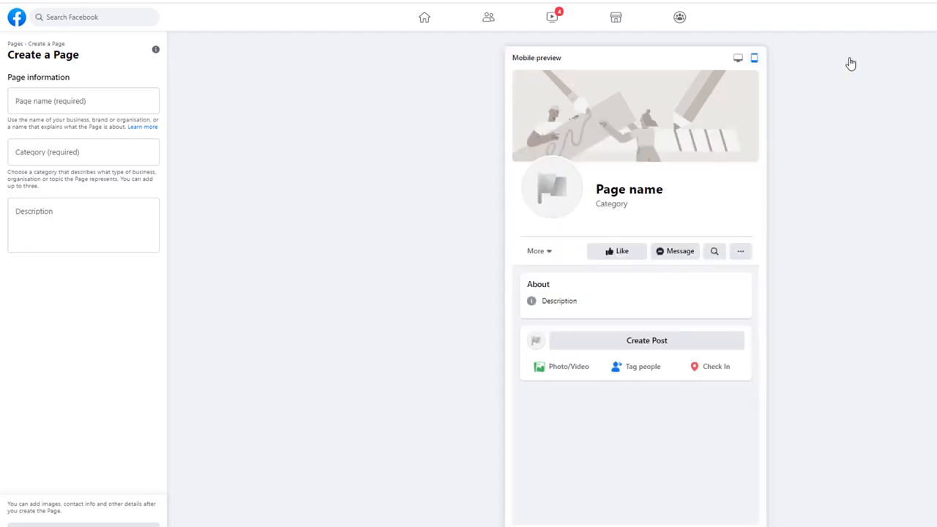
pyautogui.click(738, 58)
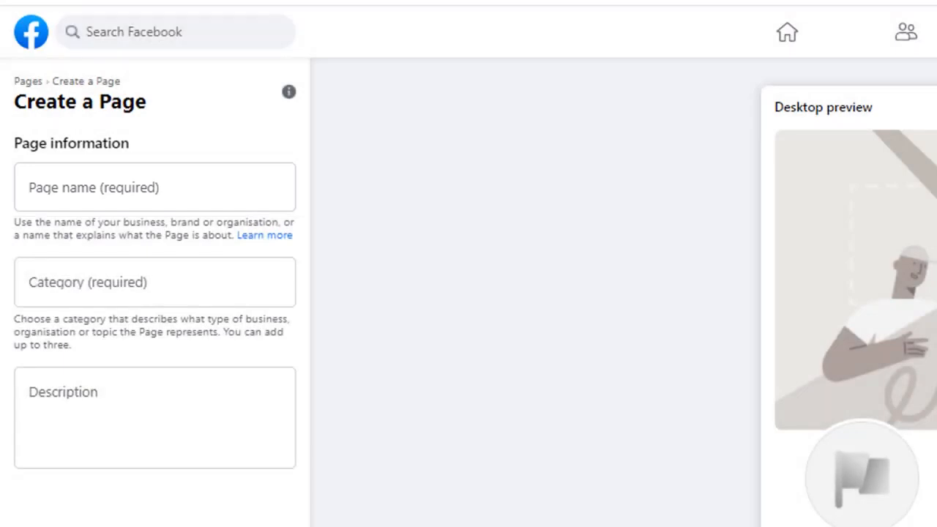
# - Name the Page The Italian Shack and assign it the categories Restaurant and Food delivery service
pyautogui.click(144, 182)
pyautogui.write('The Italian Shack')
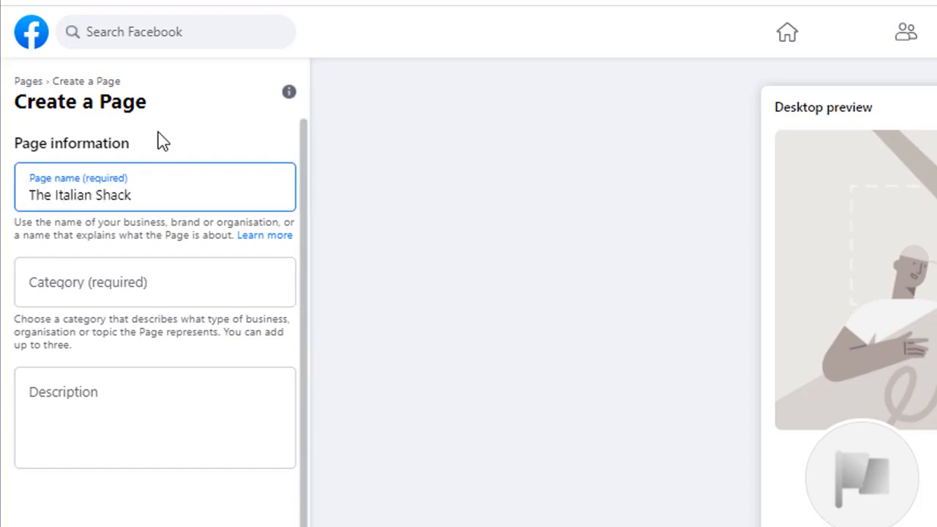
pyautogui.click(109, 285)
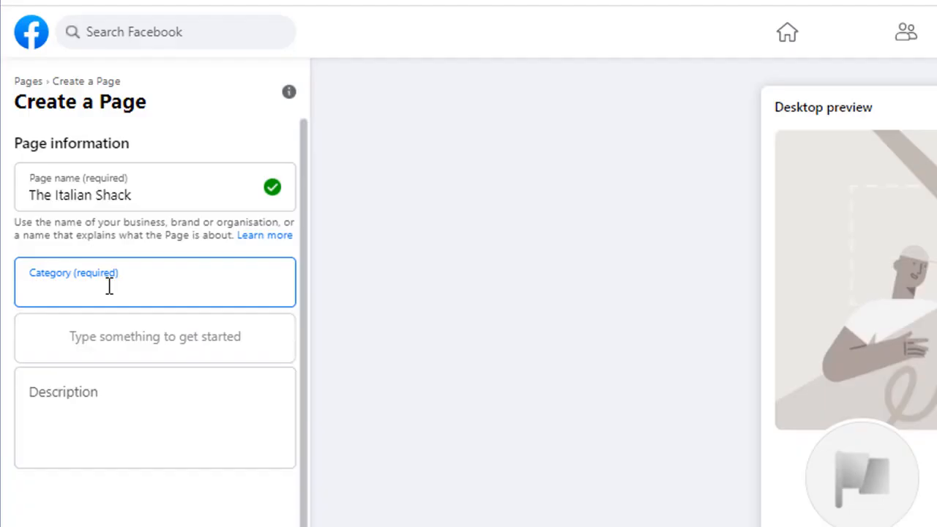
pyautogui.write('Restaurant')
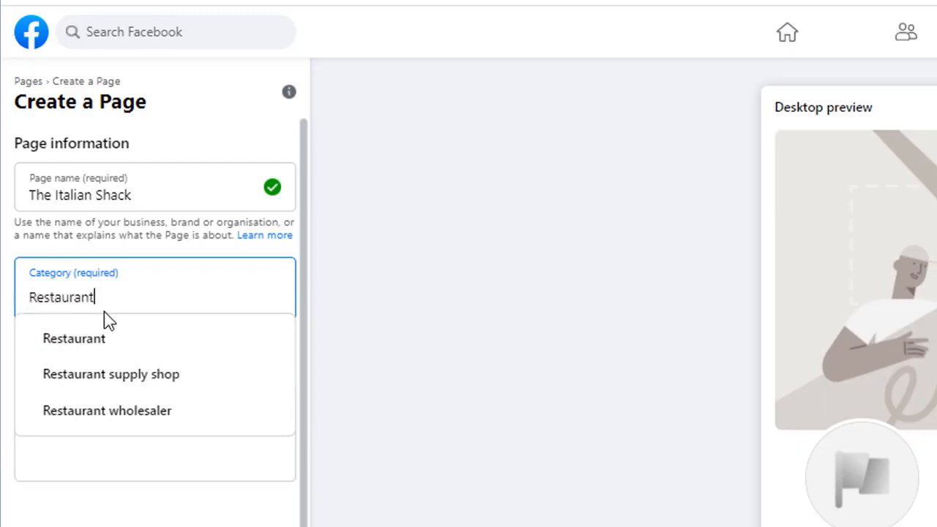
pyautogui.click(93, 344)
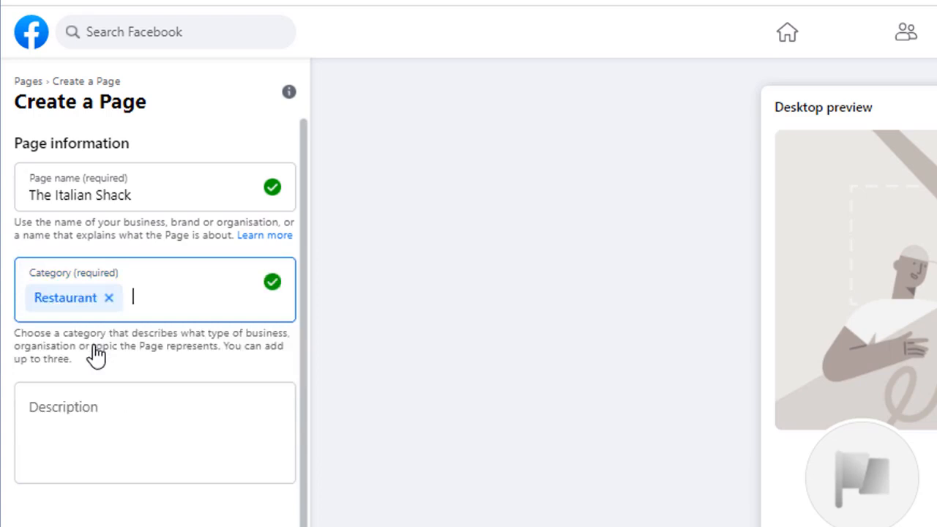
pyautogui.click(416, 236)
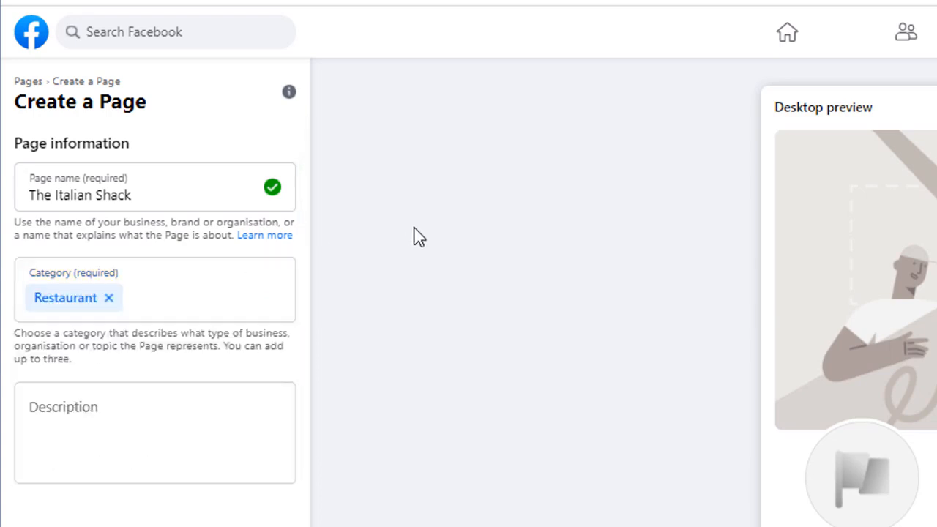
pyautogui.click(195, 289)
pyautogui.write('food')
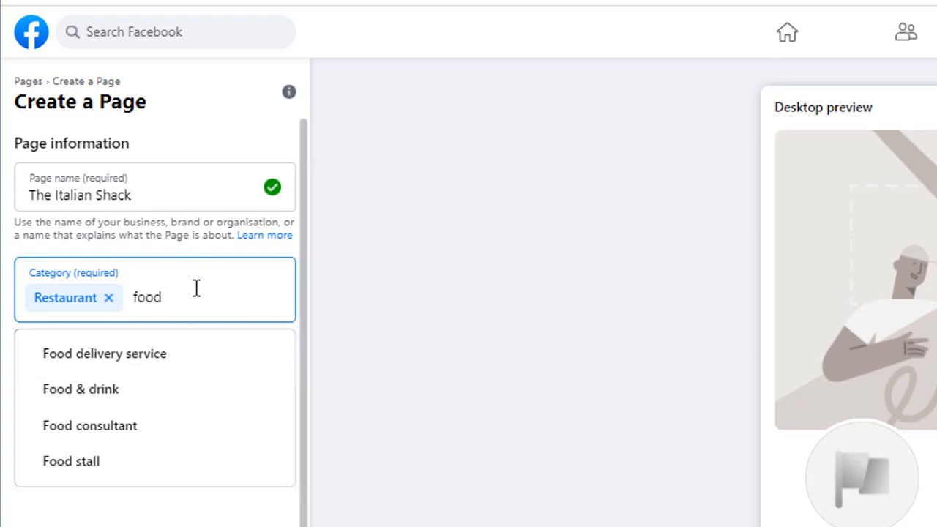
pyautogui.click(158, 357)
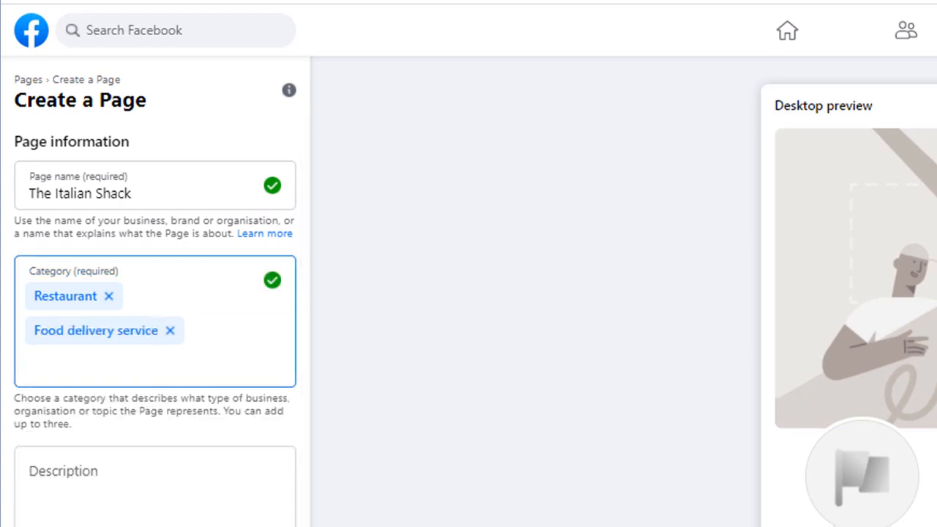
# - Describe the Page as believing in authenticity, importing ingredients from Italy, preparing everything from scratch, with dine-in or take outs, and create it
pyautogui.scroll(-5, 155, 293)
pyautogui.click(31, 99)
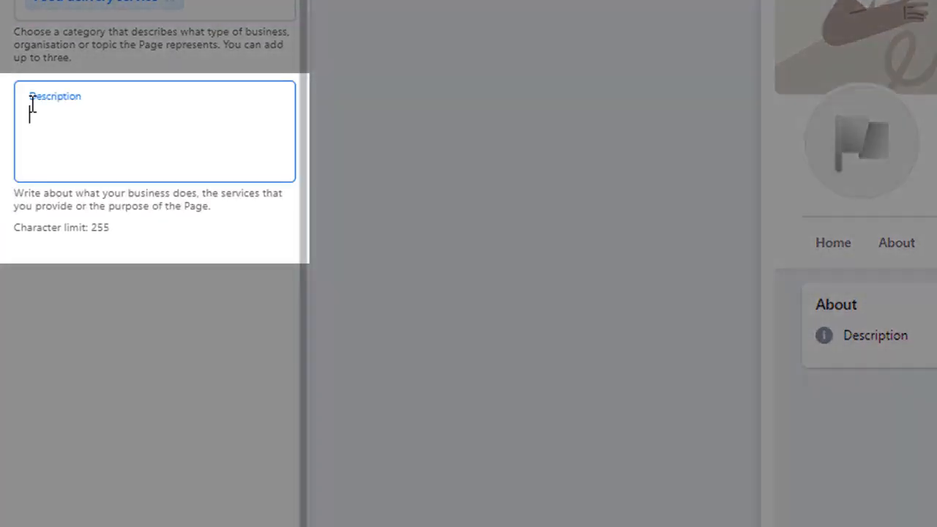
pyautogui.write('At Italian Shack We believe in authenticity. We import all our ingredients directly from Italy and prepare everything from scratch. You can dine in or order take outs.')
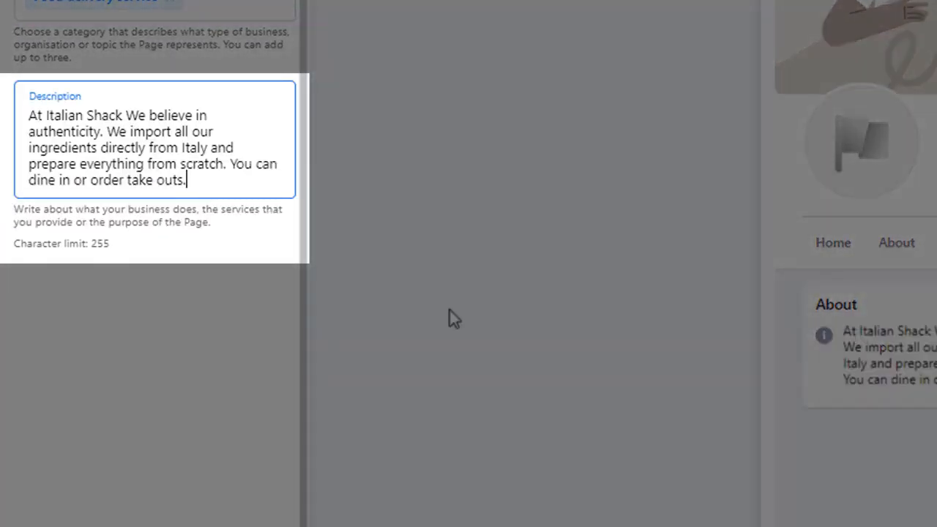
pyautogui.click(549, 357)
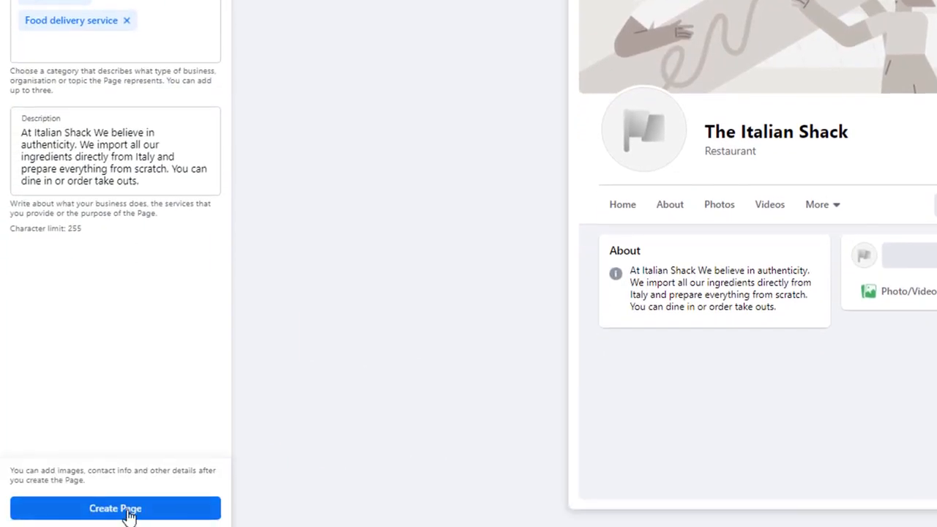
pyautogui.click(127, 511)
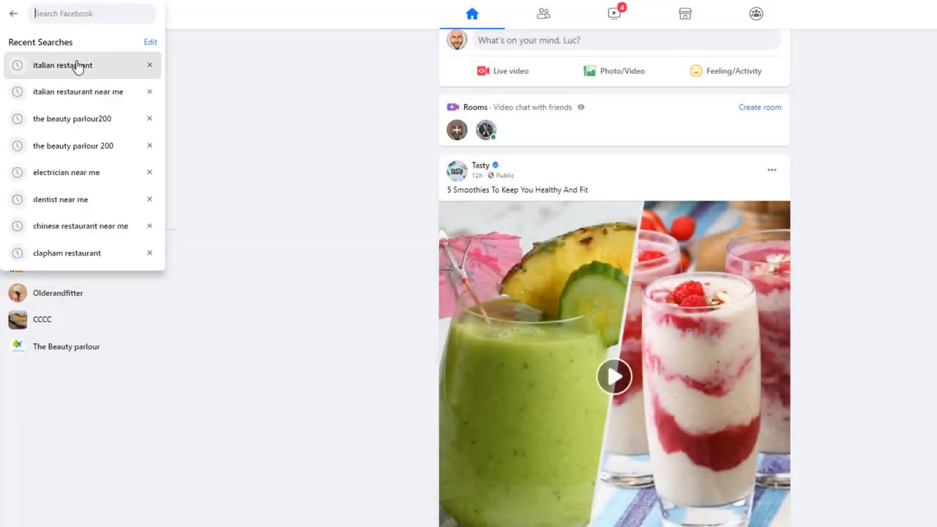
# - Search Facebook for italian restaurant using the recent search
pyautogui.click(79, 68)
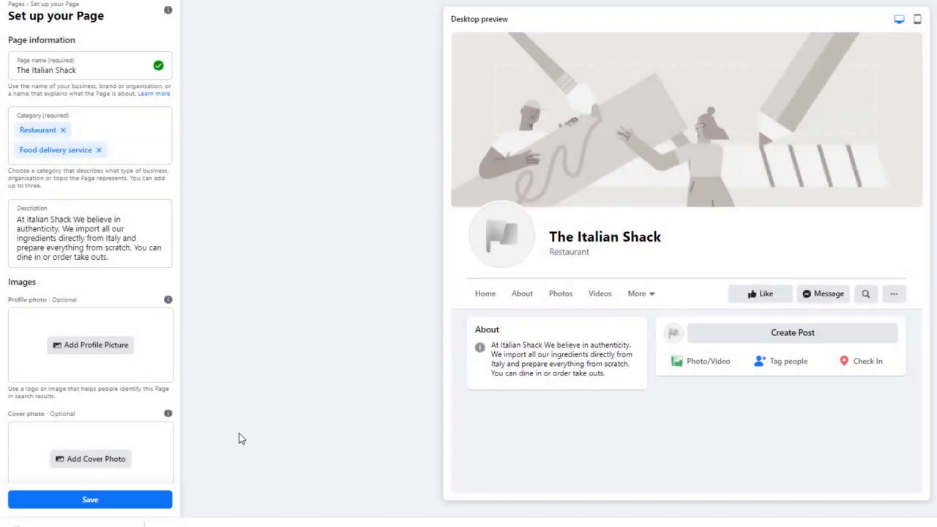
pyautogui.moveTo(168, 299)
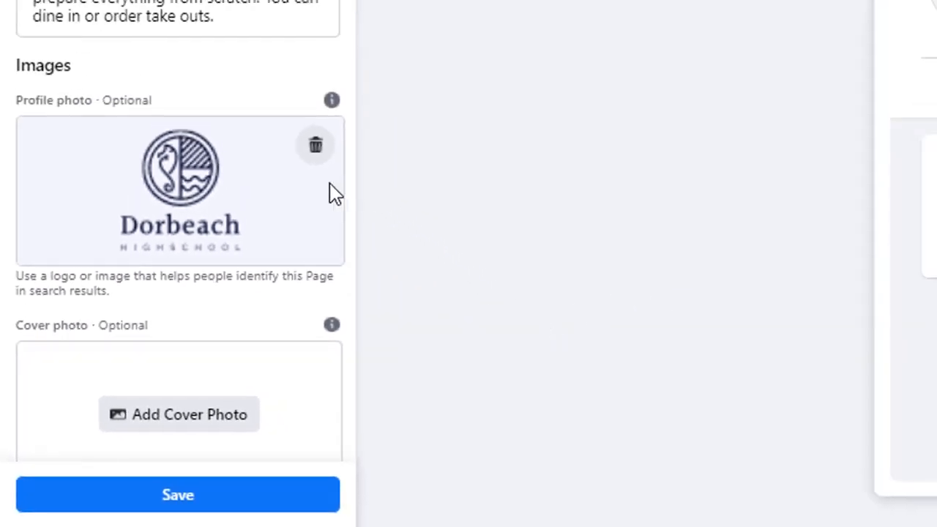
pyautogui.click(312, 148)
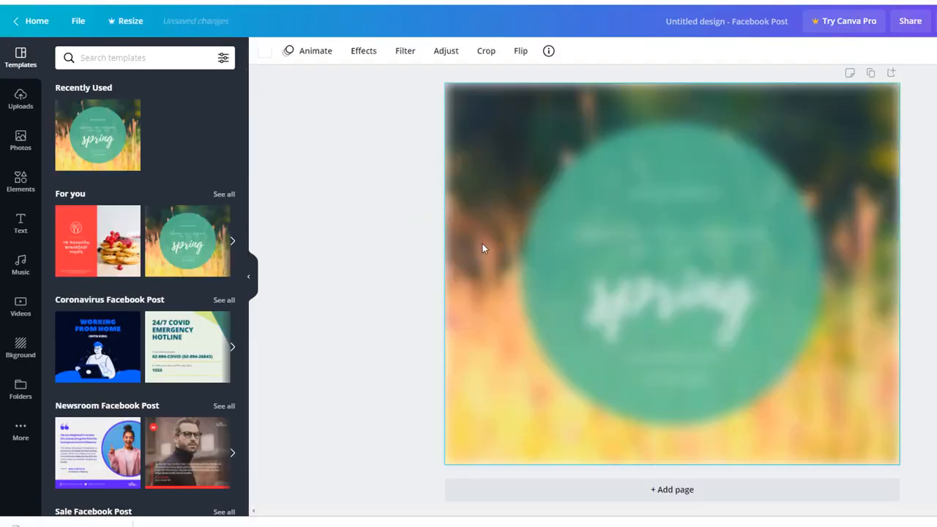
# - In Canva, add the GLOW text combination across the top of the spring Facebook Post and the ice-cream sticker on its lower right
pyautogui.click(20, 222)
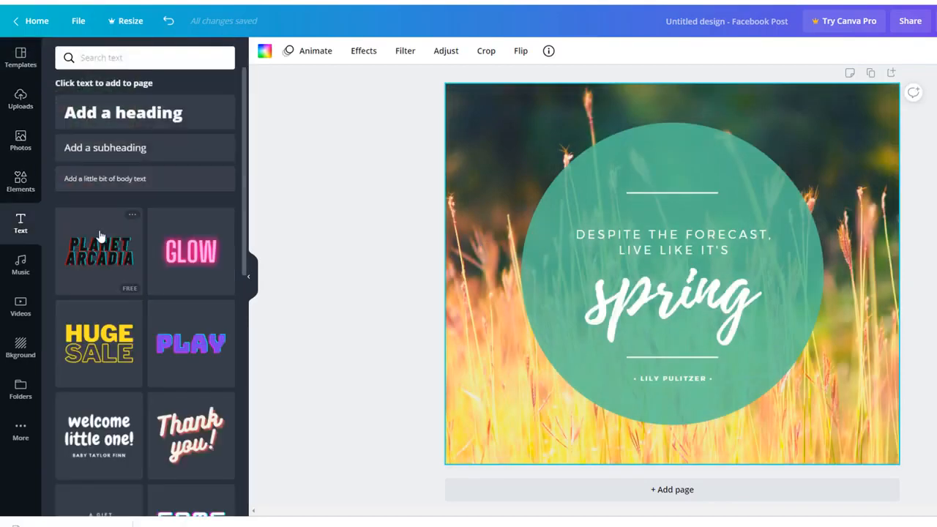
pyautogui.moveTo(190, 251); pyautogui.dragTo(506, 117)
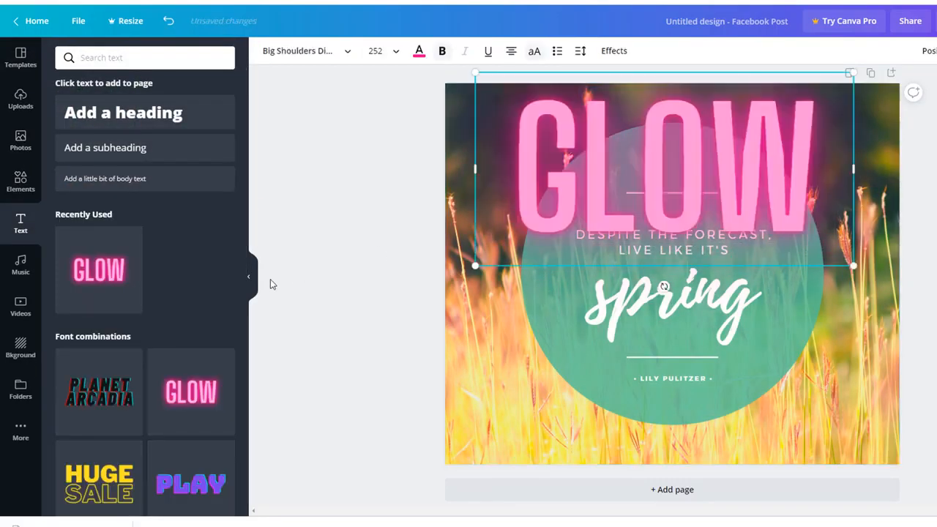
pyautogui.click(22, 185)
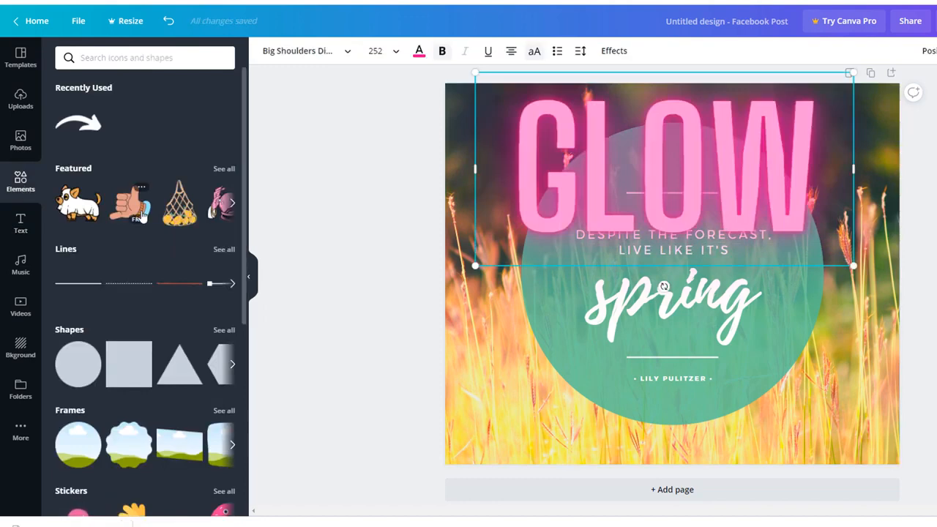
pyautogui.scroll(-3, 78, 351)
pyautogui.moveTo(78, 350); pyautogui.dragTo(809, 251)
pyautogui.moveTo(852, 344); pyautogui.dragTo(829, 362)
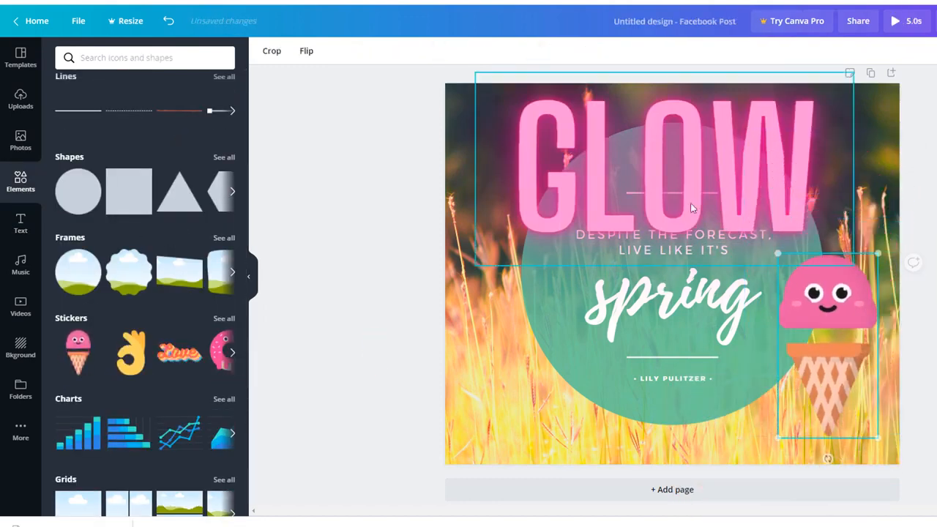
# - Add another element to the lower part of the spring Facebook Post and adjust its size and position
pyautogui.click(690, 203)
pyautogui.moveTo(196, 365); pyautogui.dragTo(646, 369)
pyautogui.moveTo(458, 294); pyautogui.dragTo(617, 364)
pyautogui.moveTo(732, 423); pyautogui.dragTo(512, 378)
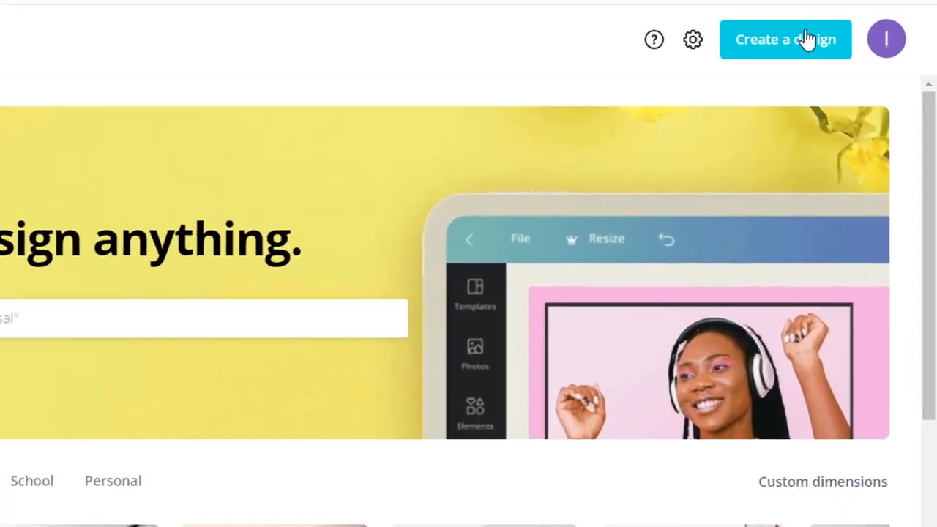
# - Create a new design with custom dimensions of 180 × 180 px
pyautogui.click(848, 27)
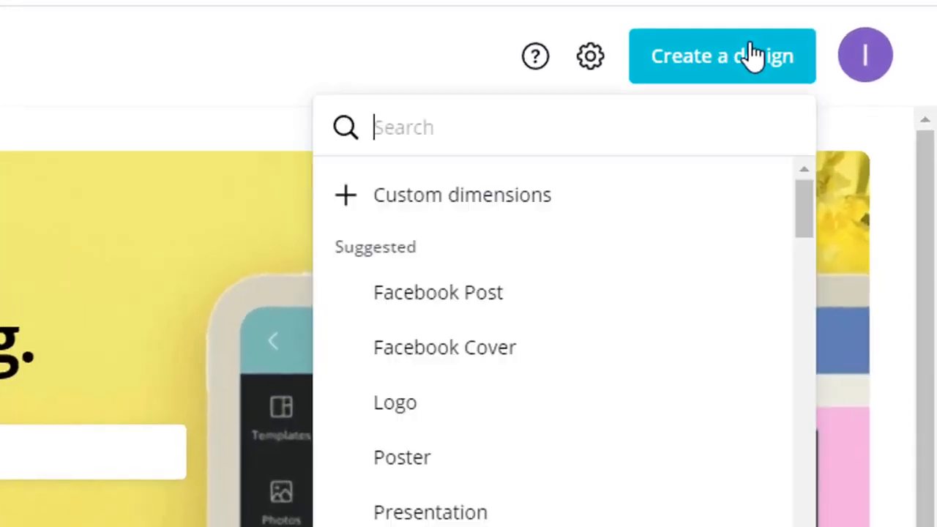
pyautogui.click(495, 196)
pyautogui.write('180')
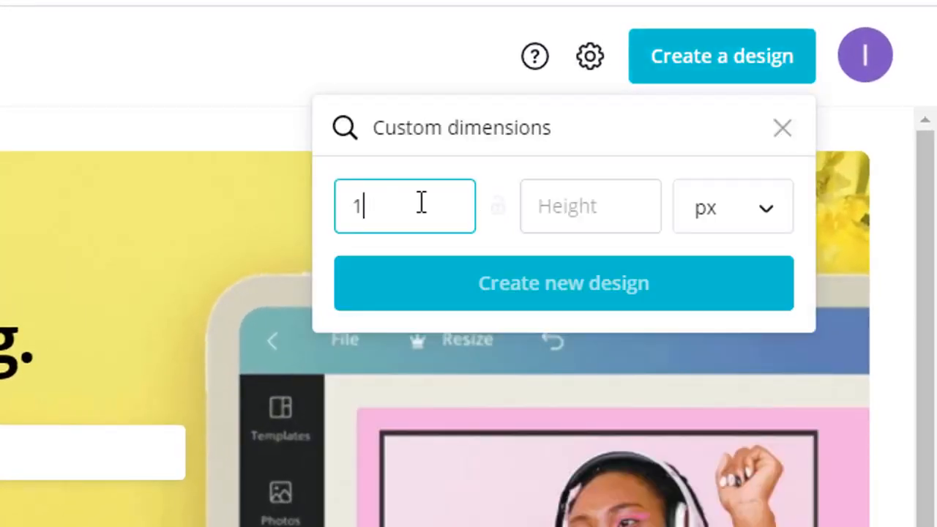
pyautogui.click(587, 217)
pyautogui.write('180')
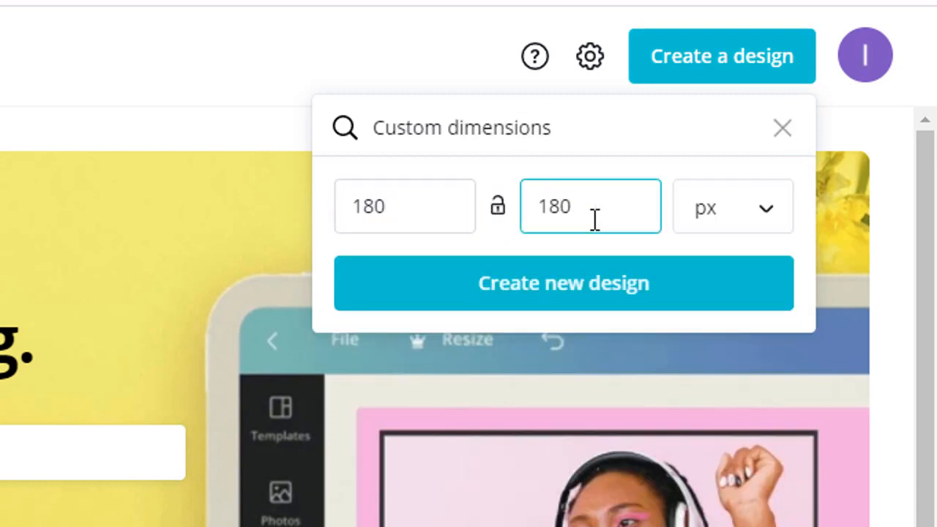
pyautogui.click(754, 218)
pyautogui.click(757, 212)
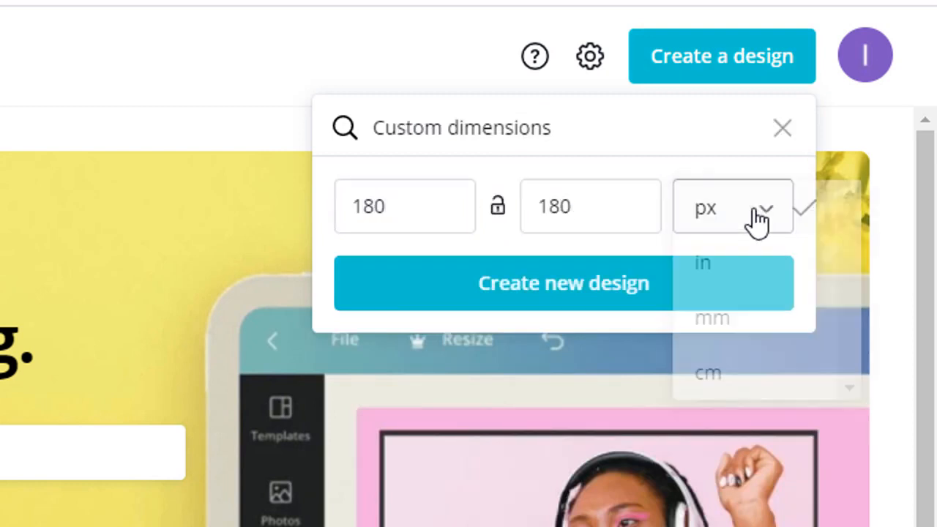
pyautogui.click(604, 301)
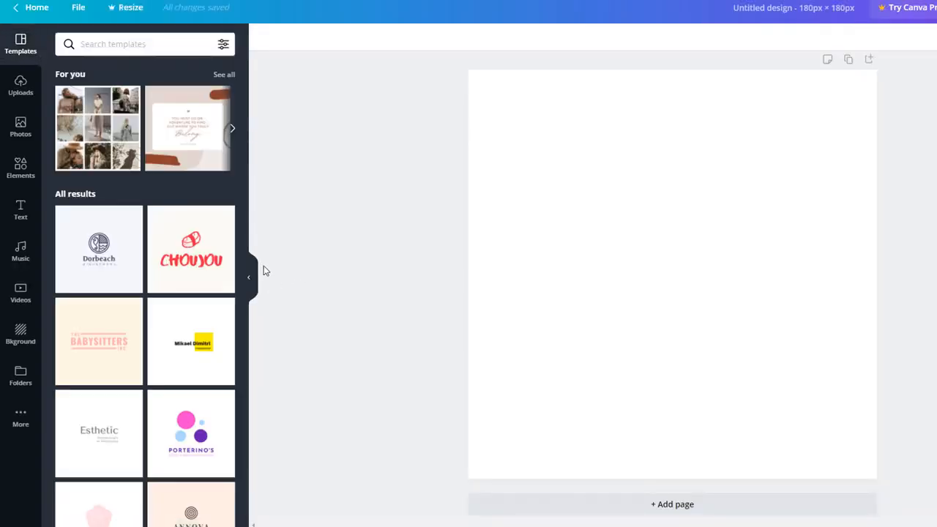
# - Fill the blank canvas with three vertical columns and colour the left column green
pyautogui.click(13, 176)
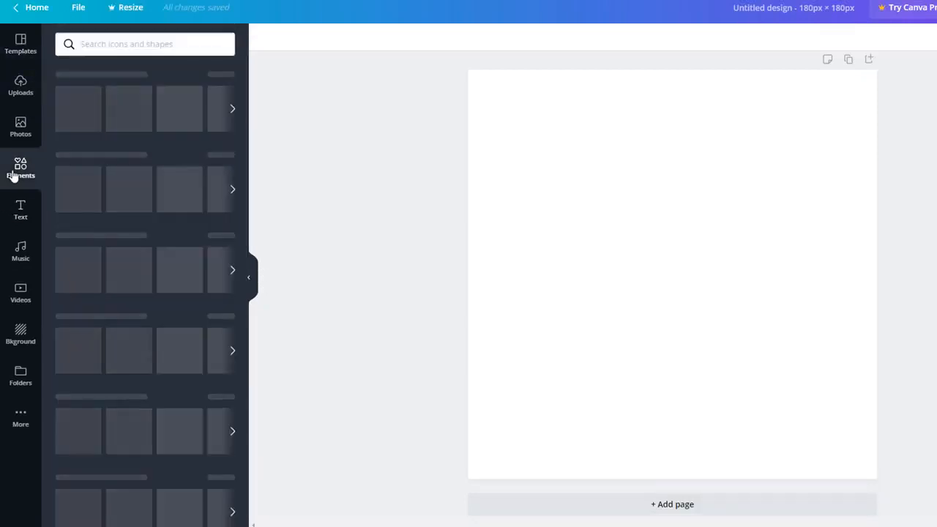
pyautogui.scroll(-1, 129, 329)
pyautogui.moveTo(129, 292); pyautogui.dragTo(615, 269)
pyautogui.moveTo(534, 226); pyautogui.dragTo(654, 221)
pyautogui.click(265, 36)
pyautogui.click(98, 297)
# - Colour the middle column white and the right column red to complete the Italian flag background
pyautogui.click(671, 274)
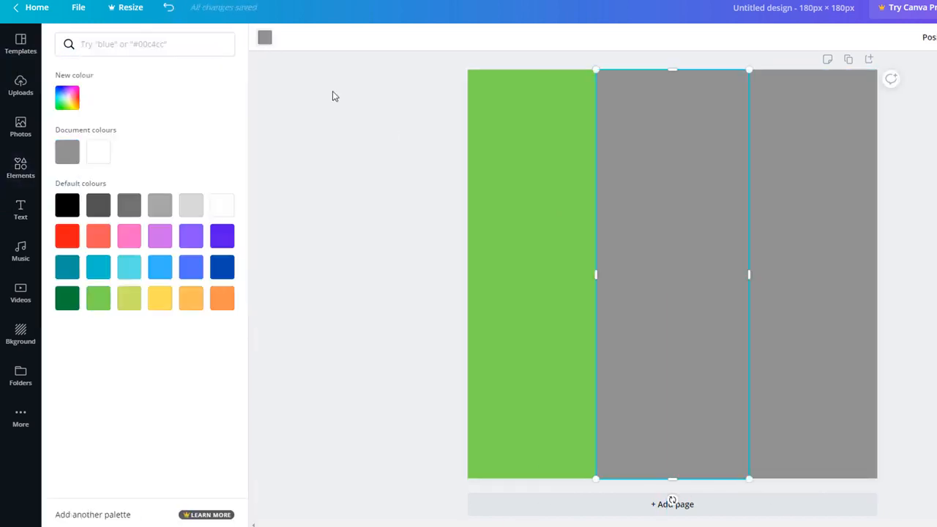
pyautogui.click(98, 152)
pyautogui.click(804, 275)
pyautogui.click(66, 236)
pyautogui.moveTo(725, 274); pyautogui.dragTo(748, 274)
# - Add the "welcome little one!" text combination over the flag and change its heading to THE ITALIAN SHACK
pyautogui.click(20, 210)
pyautogui.scroll(-5, 99, 256)
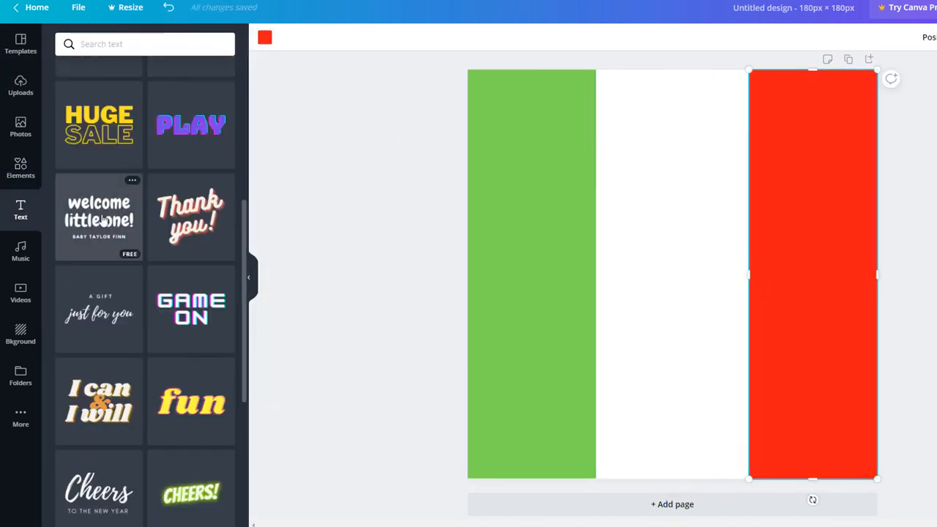
pyautogui.click(98, 219)
pyautogui.doubleClick(819, 265)
pyautogui.write('THE ITALIAN SHACK')
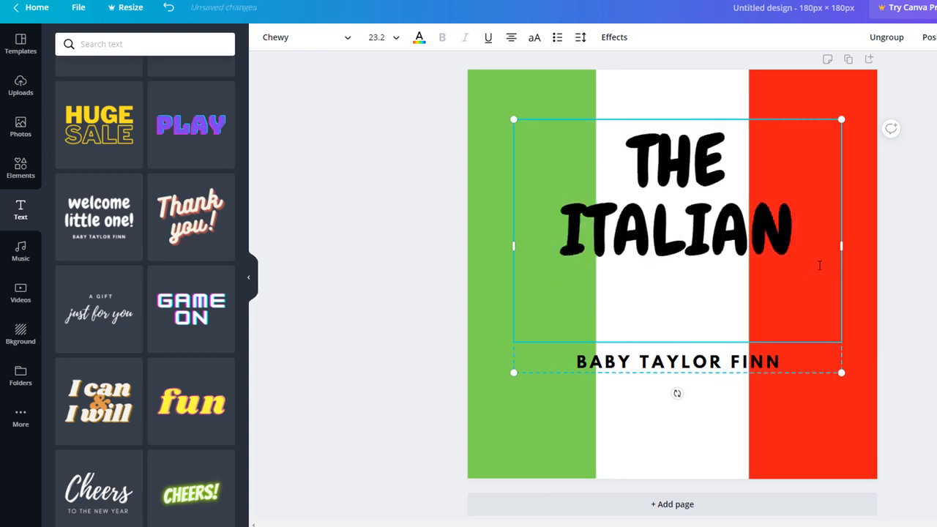
# - Delete the sample subtitle below the heading and move the THE ITALIAN SHACK text lower on the flag
pyautogui.click(677, 360)
pyautogui.press('Delete')
pyautogui.moveTo(678, 113); pyautogui.dragTo(678, 211)
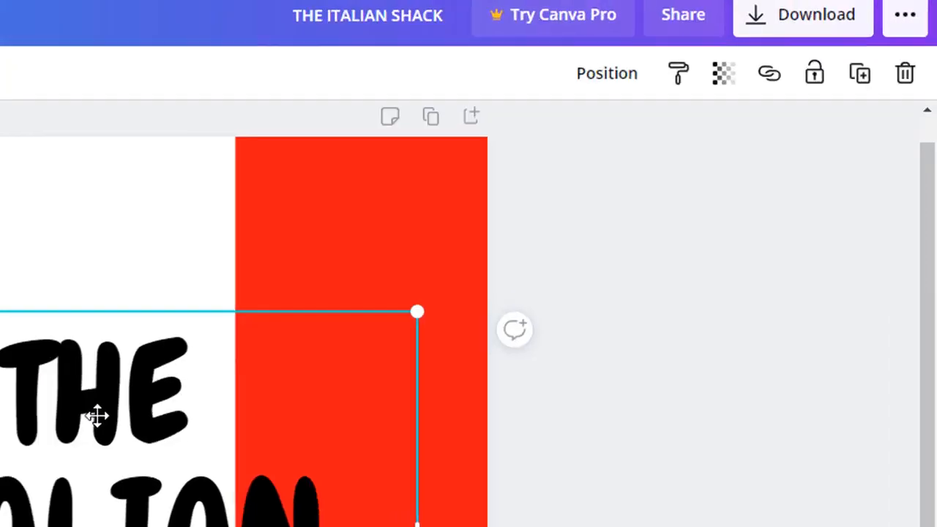
pyautogui.click(832, 34)
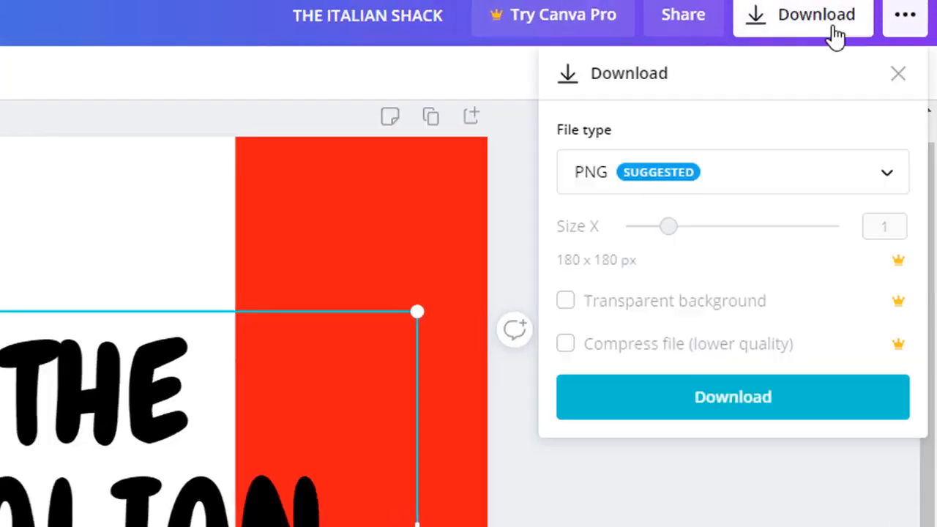
pyautogui.click(765, 401)
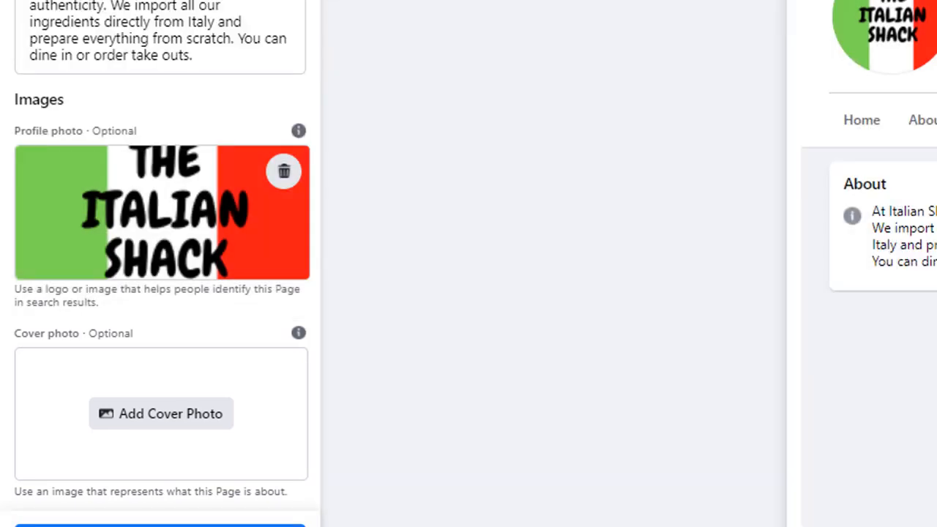
# - Create a Facebook Cover design in Canva, search the templates for restaurant and apply the August Pizza Promo template
pyautogui.moveTo(299, 337)
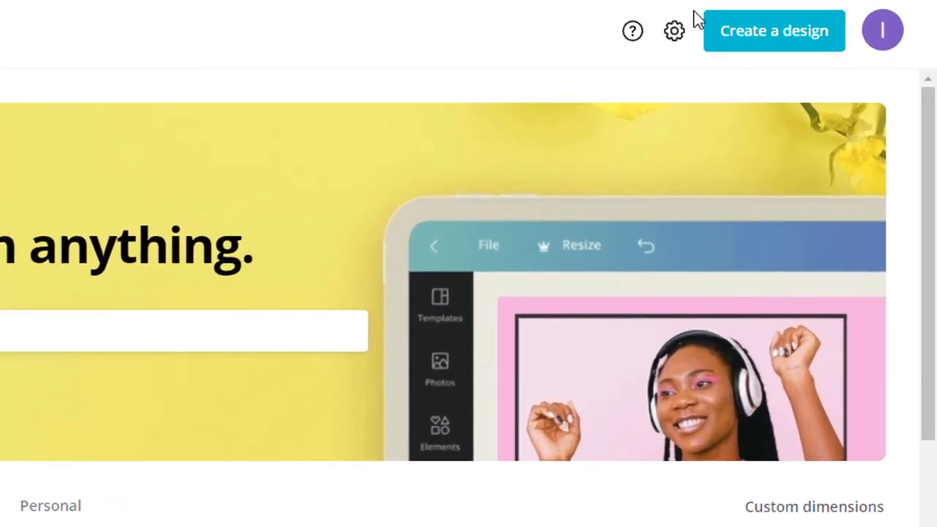
pyautogui.click(744, 37)
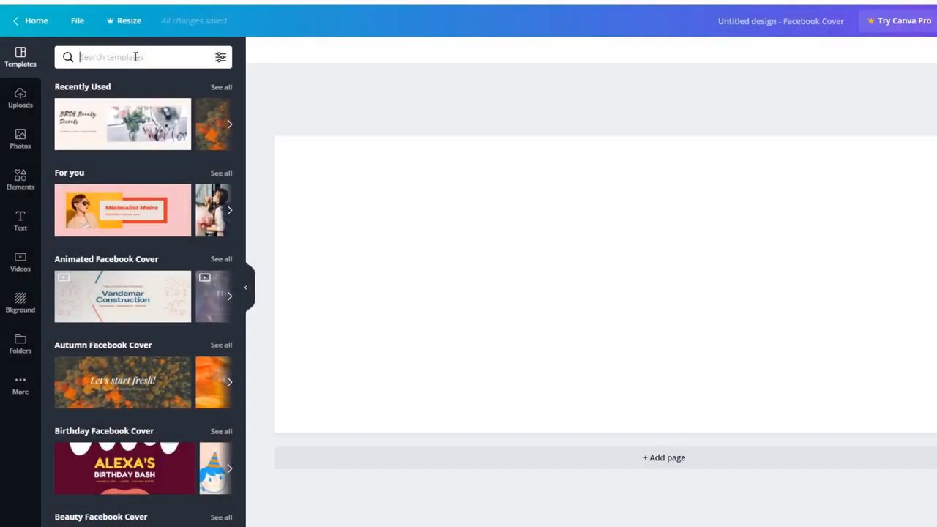
pyautogui.click(135, 56)
pyautogui.write('restaurant')
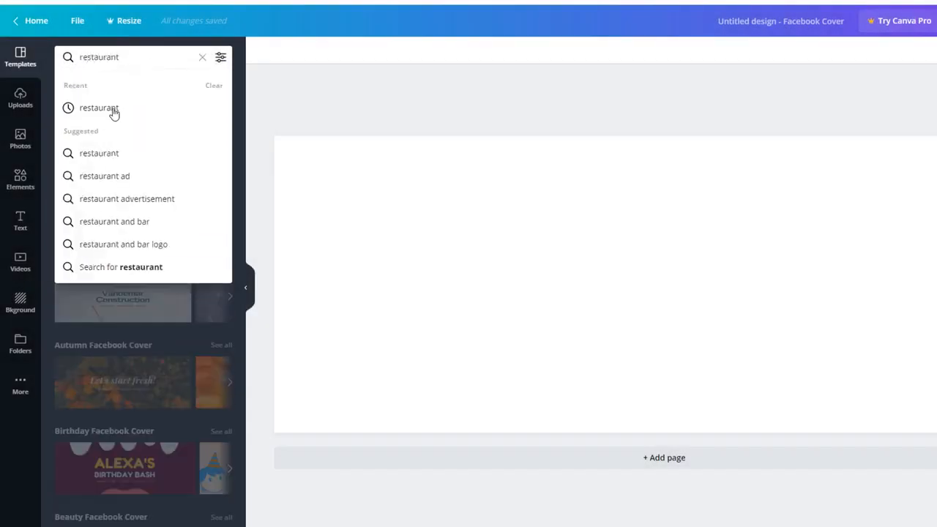
pyautogui.click(112, 109)
pyautogui.click(105, 299)
# - Change the cover template's heading to THE ITALIAN SHACK
pyautogui.doubleClick(739, 238)
pyautogui.write('THE ITALIAN PIZZA PROMO')
pyautogui.moveTo(695, 277); pyautogui.dragTo(930, 277)
pyautogui.write('SHACK')
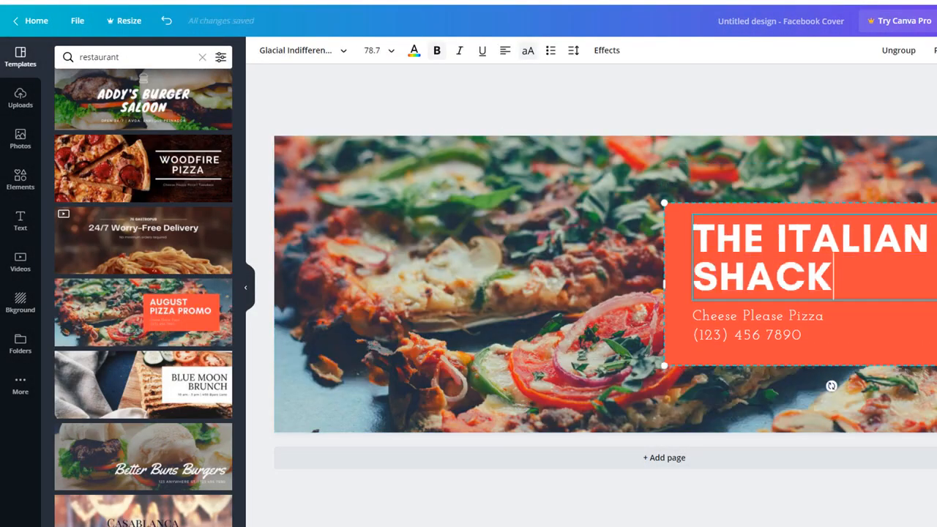
# - Replace the first line below the cover heading with Authentic Italian food
pyautogui.moveTo(755, 315); pyautogui.dragTo(825, 315)
pyautogui.tripleClick(825, 316)
pyautogui.write('Authentic Italian food')
pyautogui.click(779, 499)
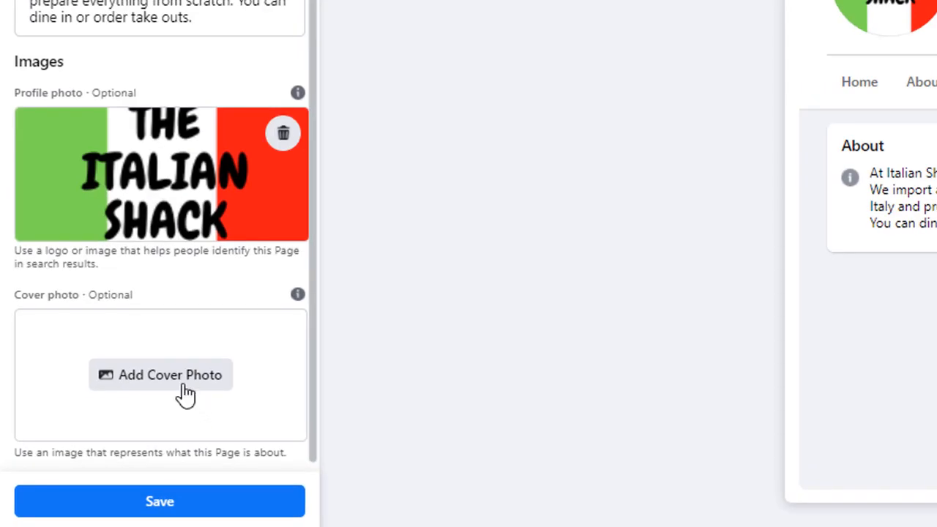
# - Upload the pizza cover design as the Facebook Page's cover photo and save the Page setup
pyautogui.click(84, 456)
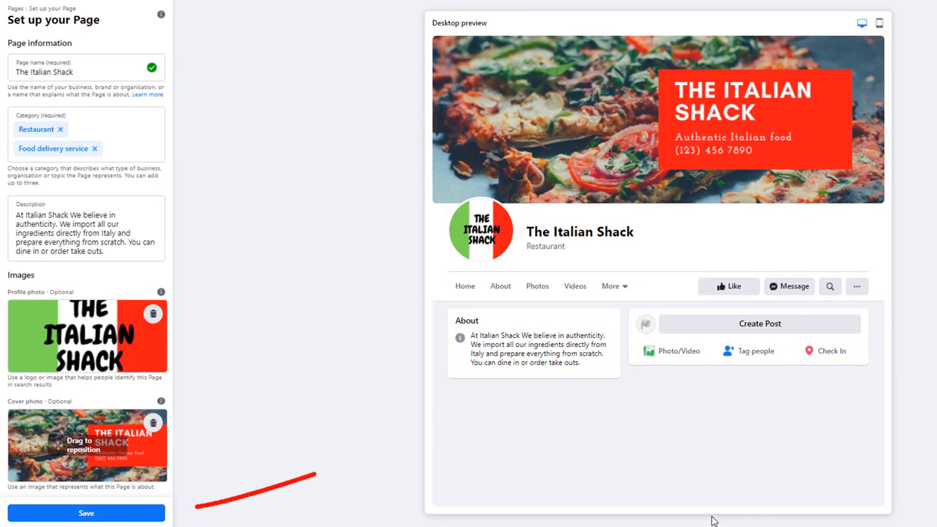
pyautogui.click(81, 514)
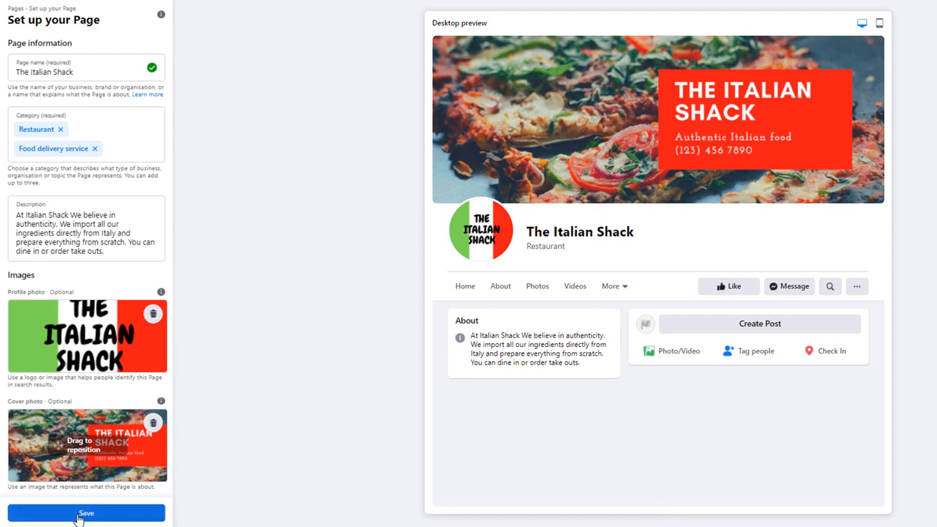
# - Open the Page information for editing and try to set the Page's username to theitalianshack
pyautogui.scroll(2, 296, 457)
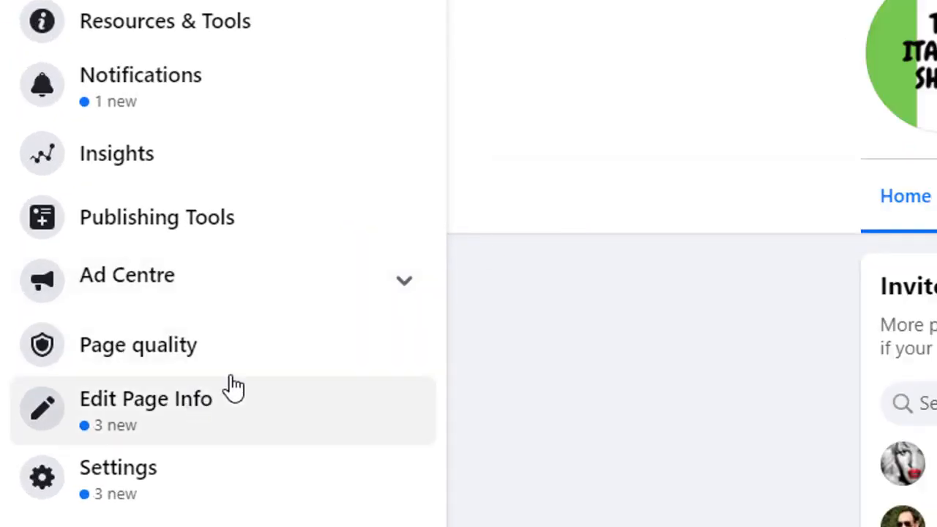
pyautogui.click(232, 387)
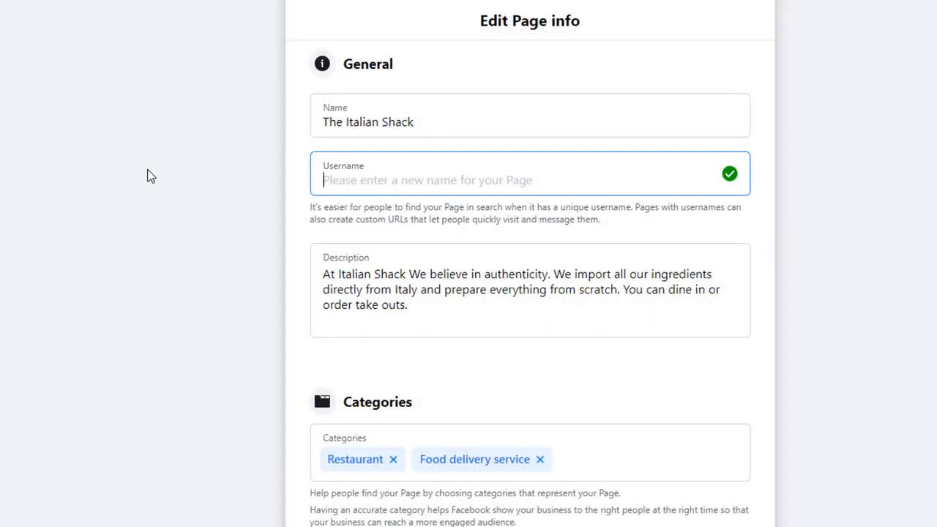
pyautogui.write('theitalianshack')
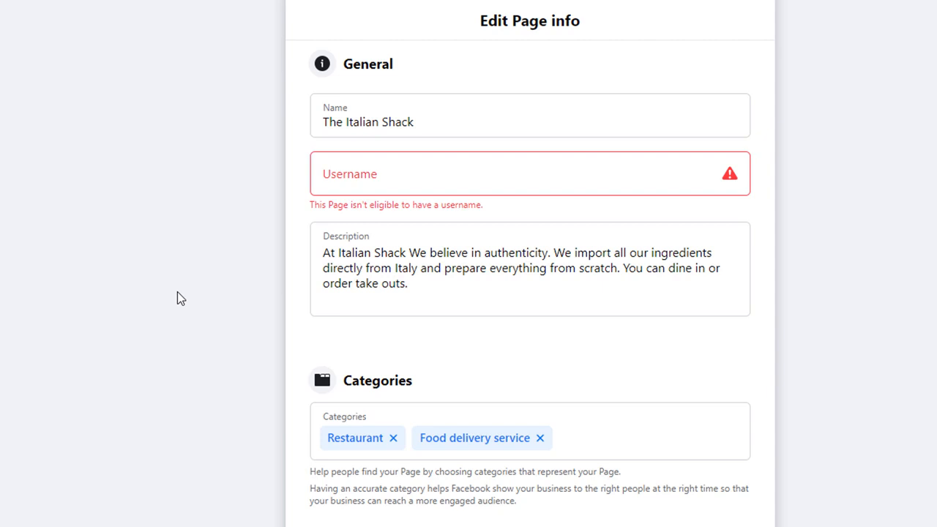
pyautogui.scroll(-5, 177, 292)
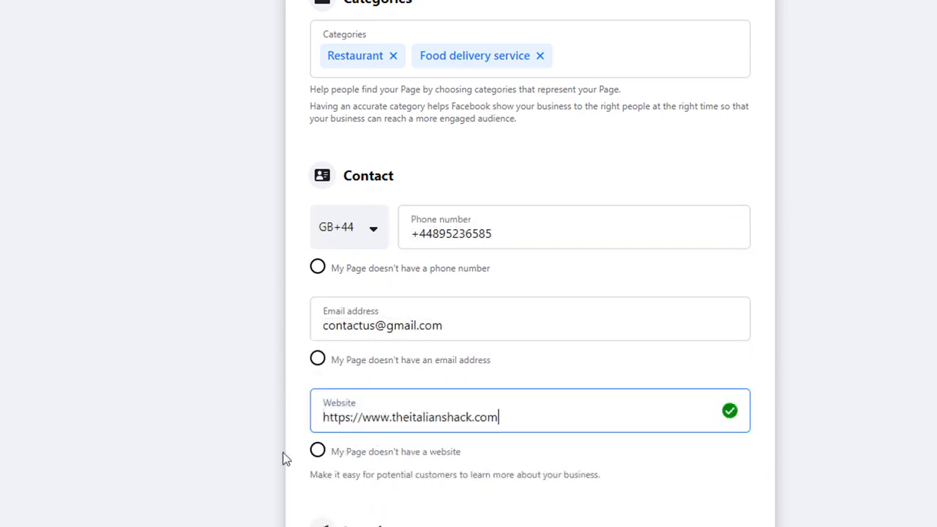
pyautogui.click(209, 436)
pyautogui.scroll(-4, 209, 436)
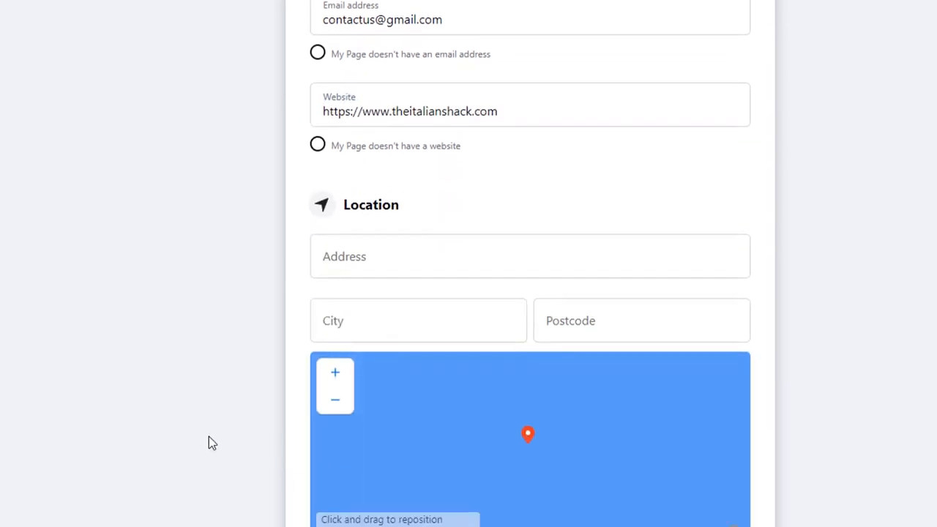
pyautogui.scroll(-1, 208, 443)
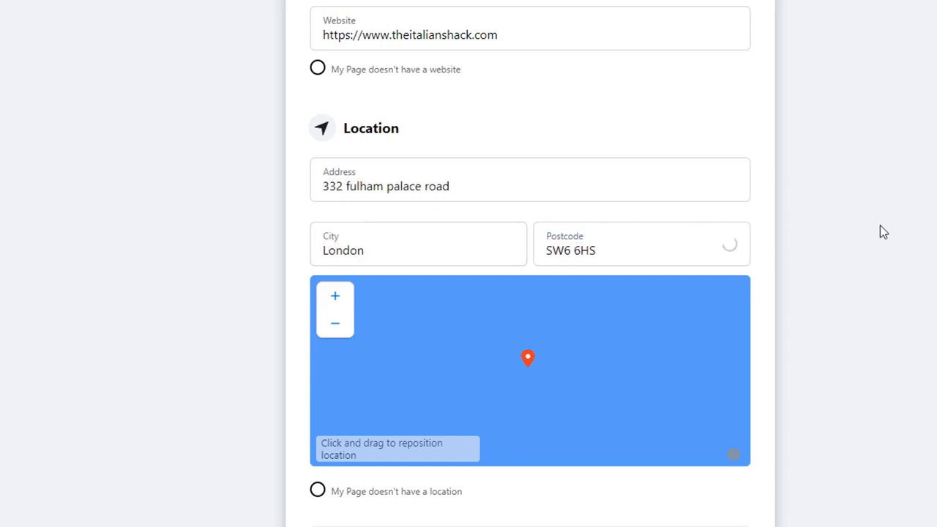
# - Mark the Page as having no location, and specify no physical location to visit, travel to customers and no online purchases
pyautogui.scroll(-5, 880, 225)
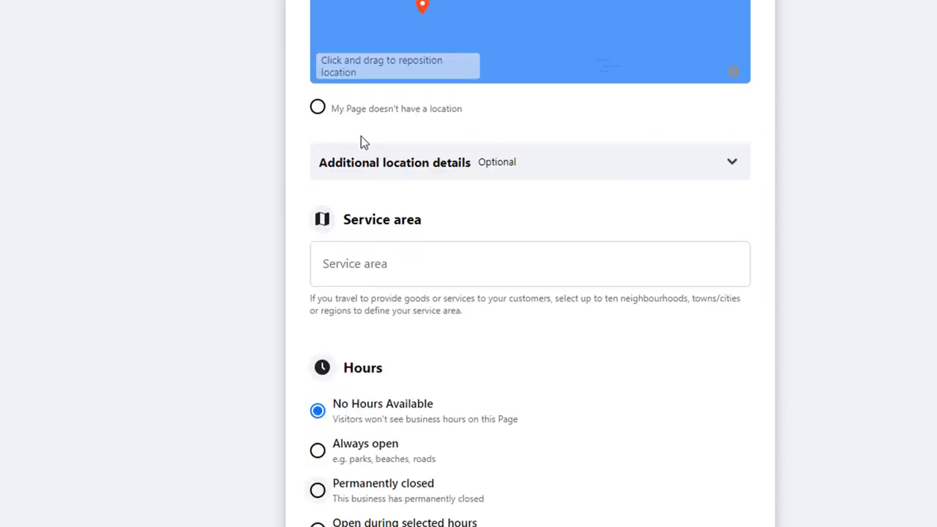
pyautogui.click(317, 109)
pyautogui.click(731, 164)
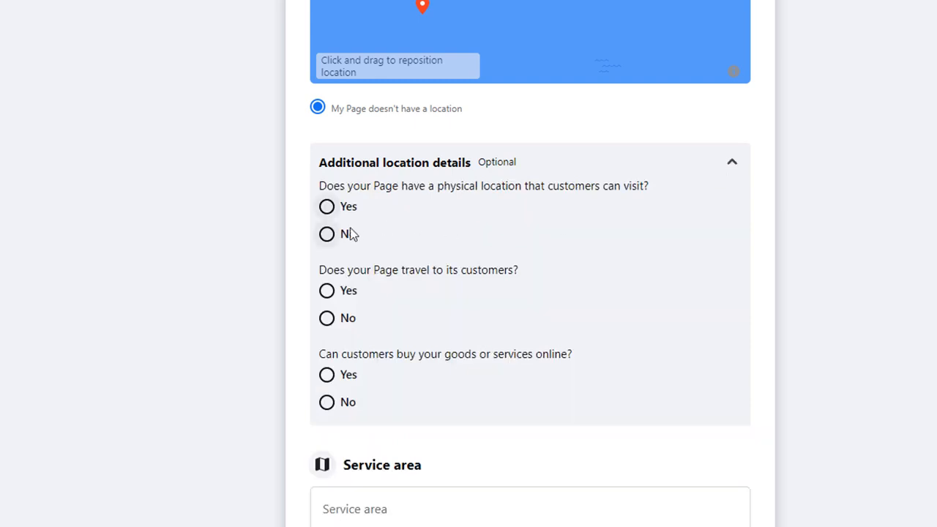
pyautogui.click(324, 235)
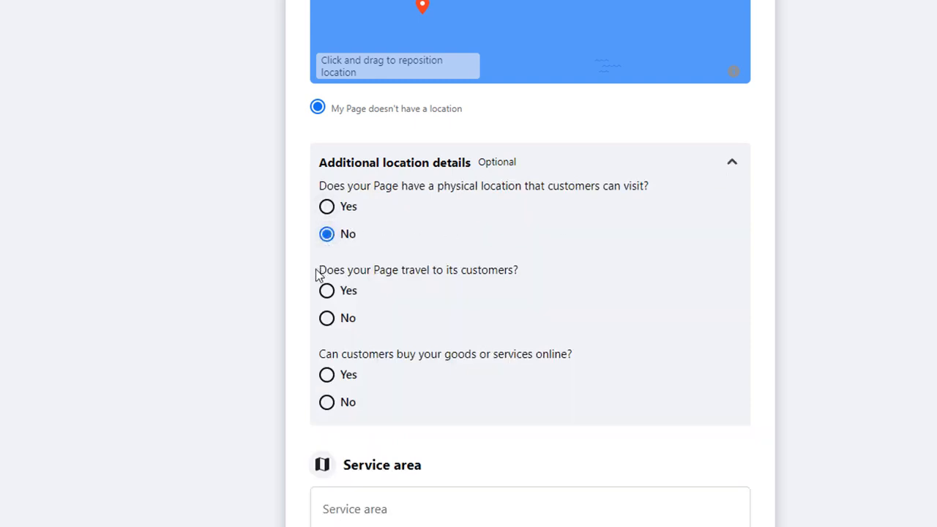
pyautogui.click(326, 293)
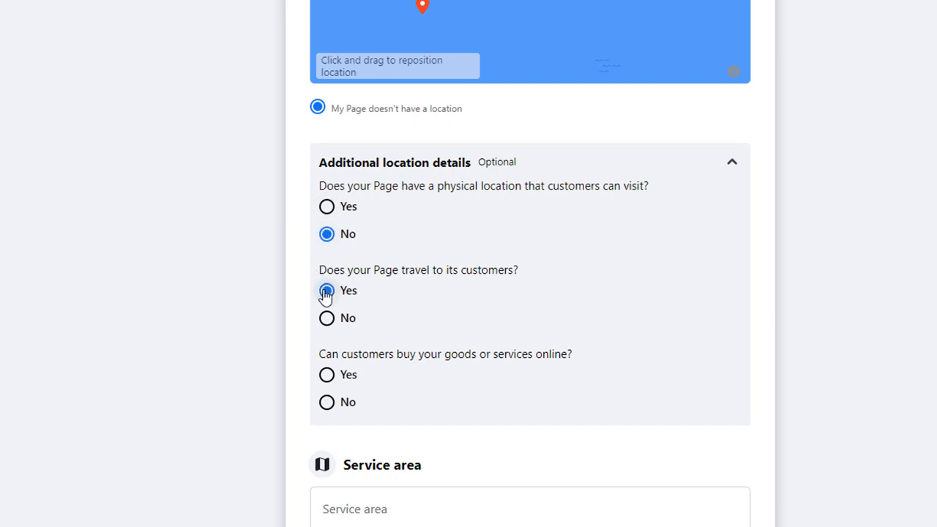
pyautogui.click(326, 404)
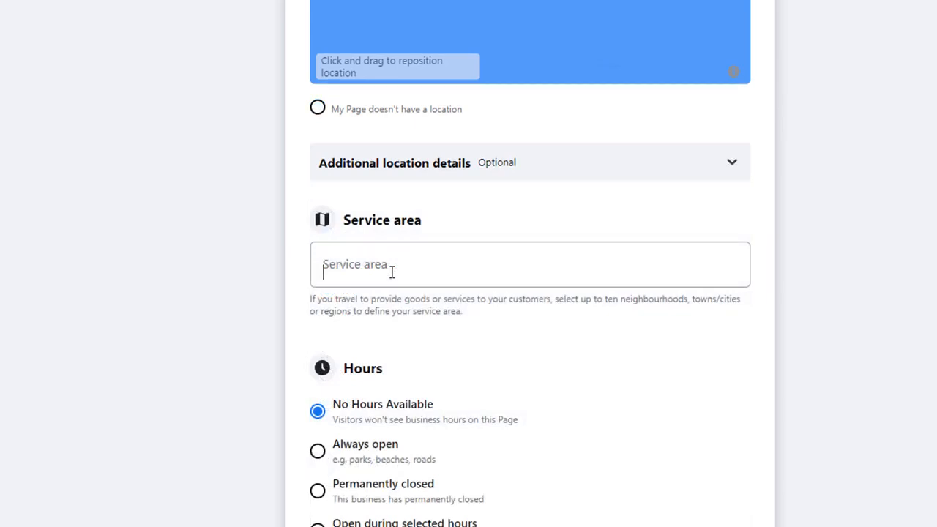
# - Add Fulham Broadway tube station and Hammersmith to the Page's service area
pyautogui.click(391, 271)
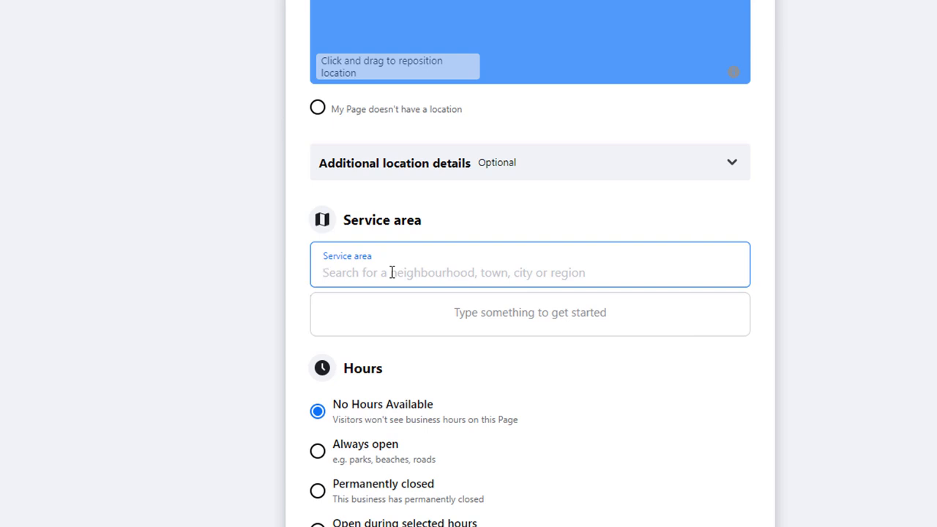
pyautogui.write('fulham')
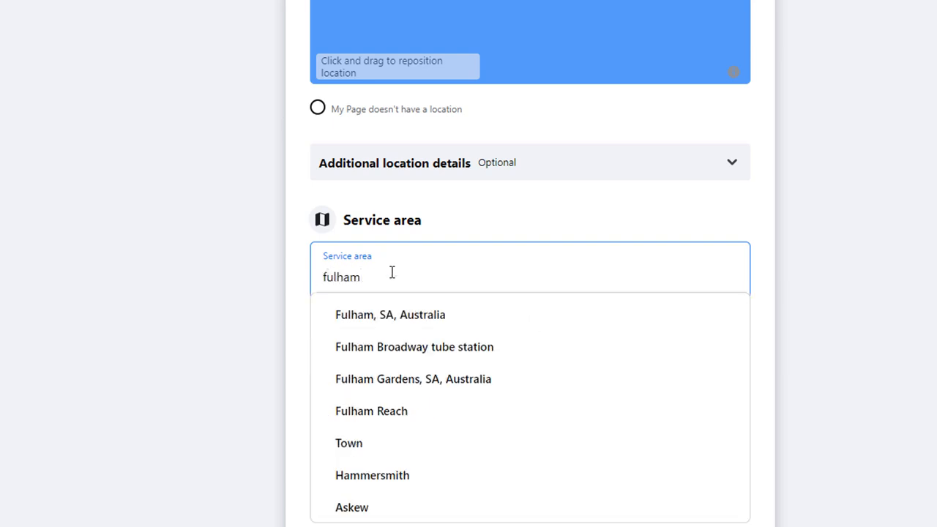
pyautogui.click(398, 352)
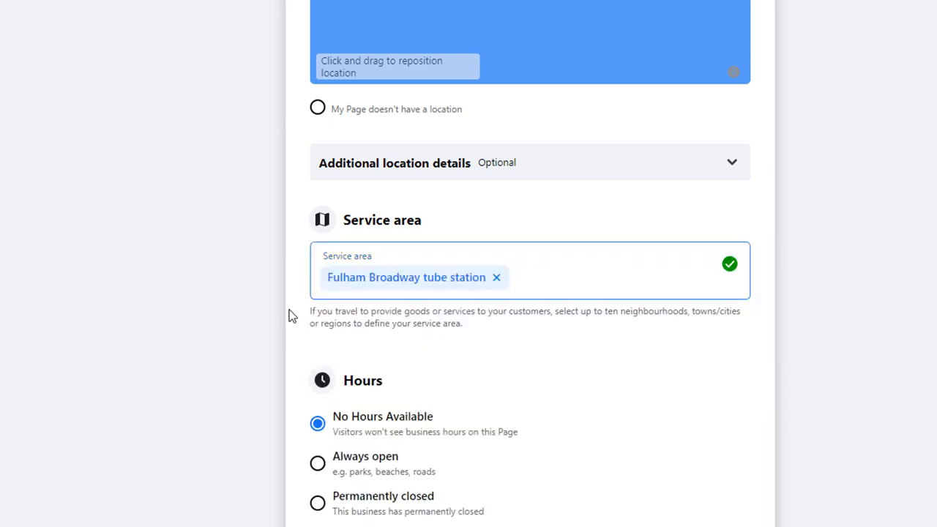
pyautogui.write('hammers')
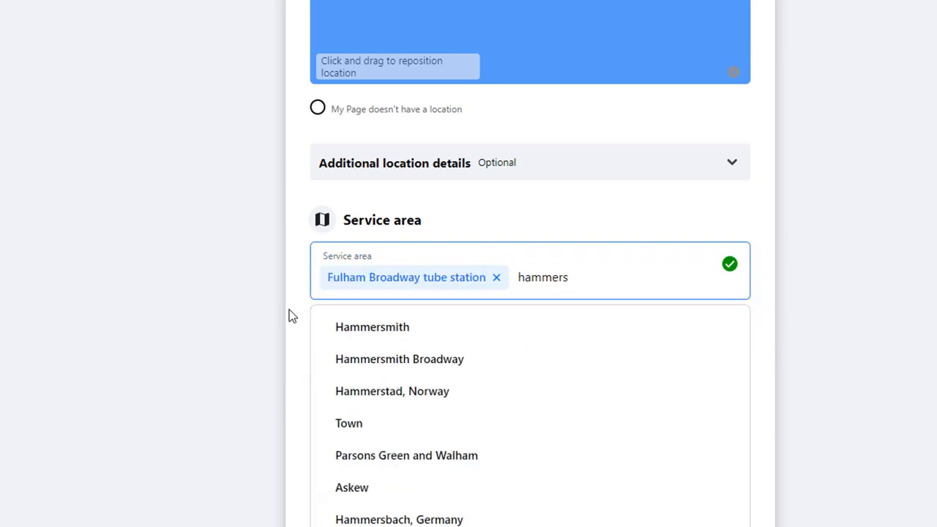
pyautogui.click(366, 326)
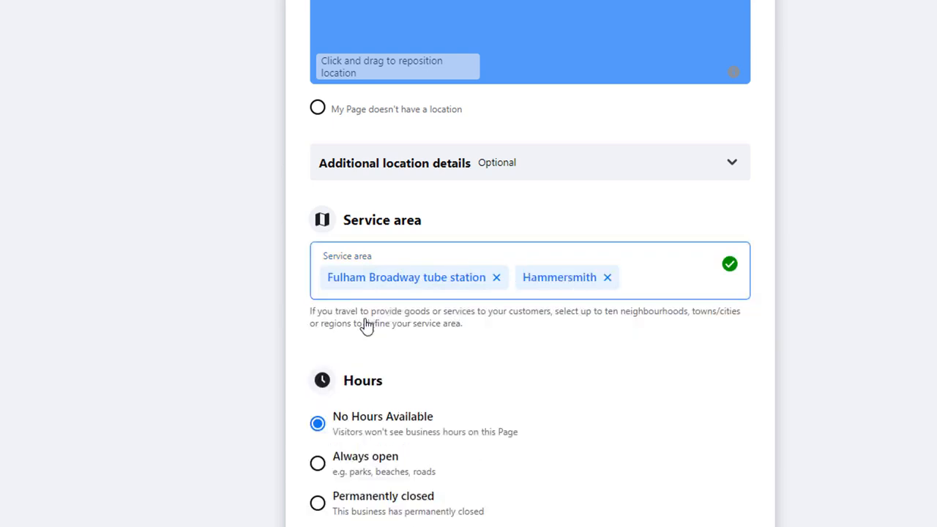
# - Add Chiswick and Roehampton and Putney Heath to the Page's service area
pyautogui.write('chiswi')
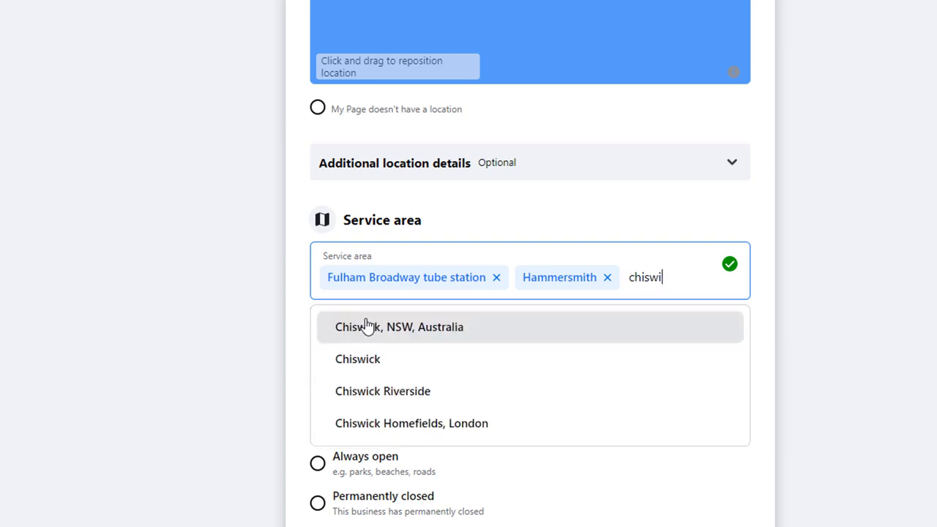
pyautogui.click(368, 359)
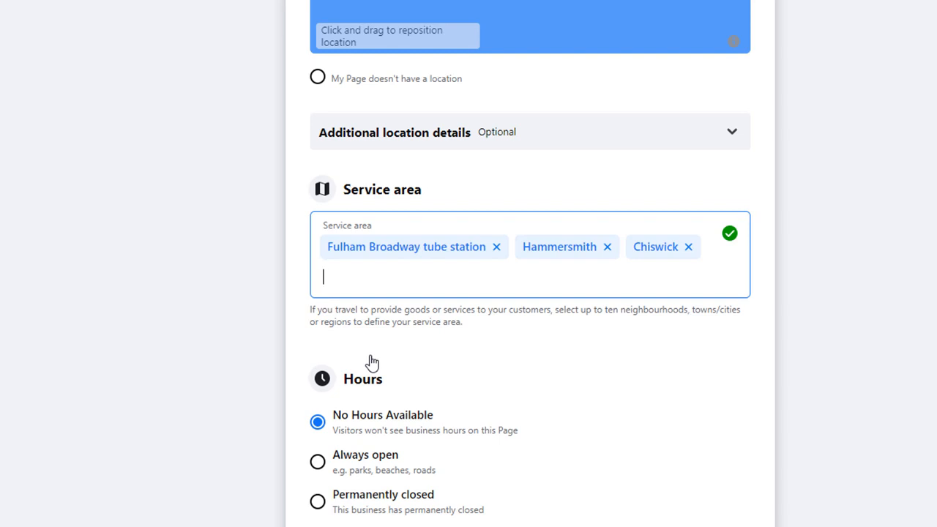
pyautogui.write('putney')
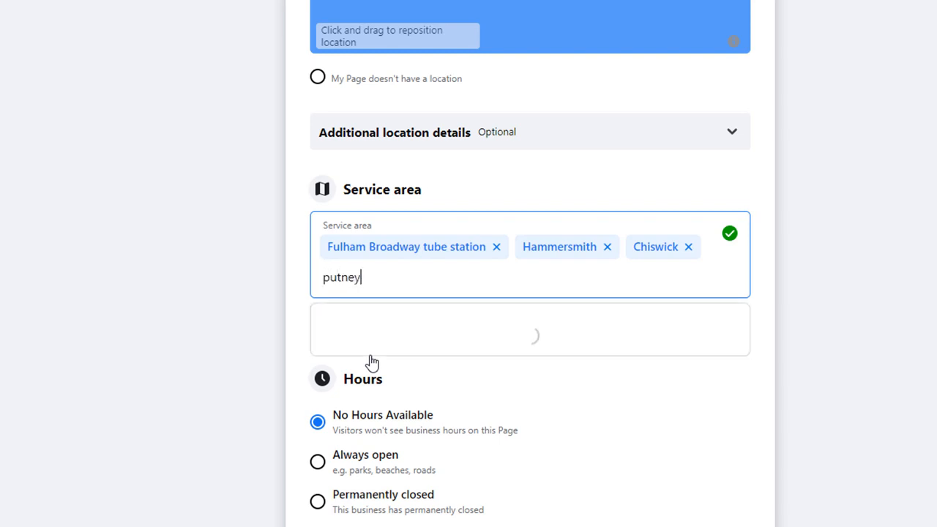
pyautogui.scroll(-2, 388, 370)
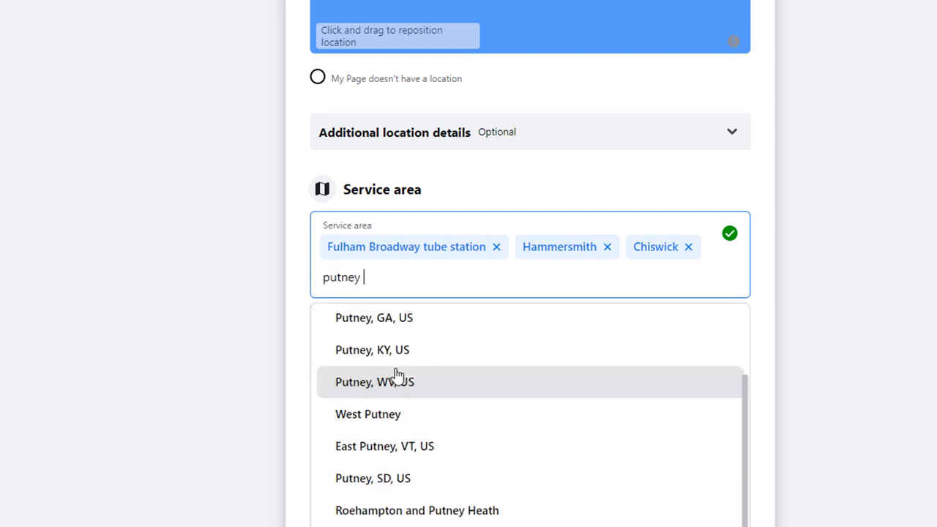
pyautogui.click(454, 513)
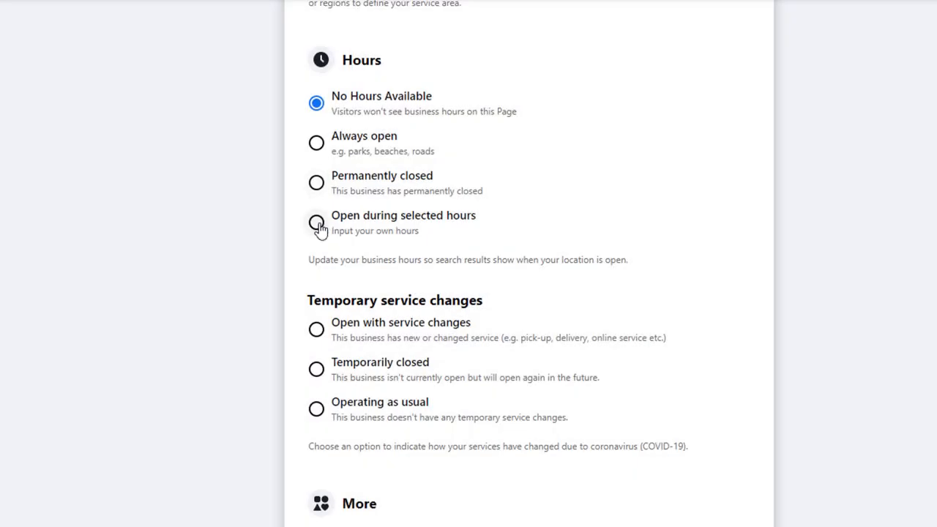
# - Set the business hours to open during selected hours, from 09:00 to 22:00 every day Monday through Sunday
pyautogui.click(319, 225)
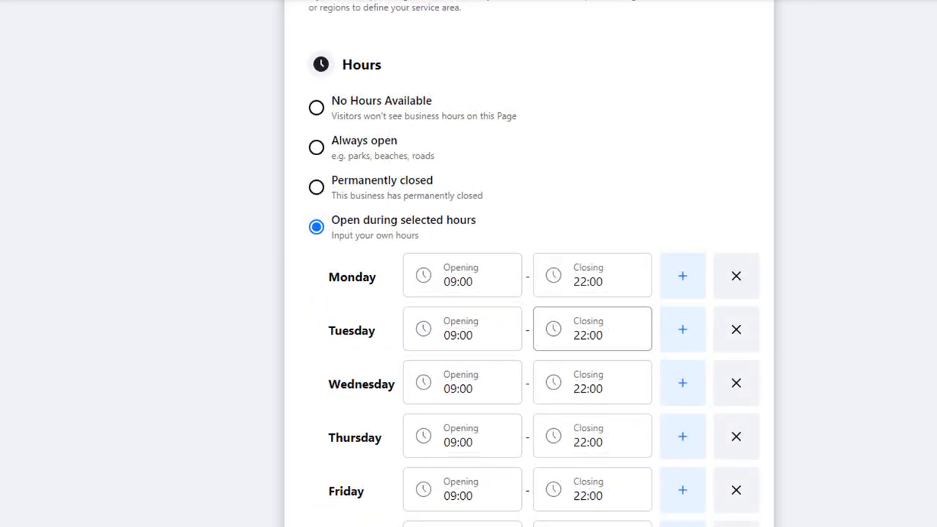
pyautogui.scroll(-6, 528, 292)
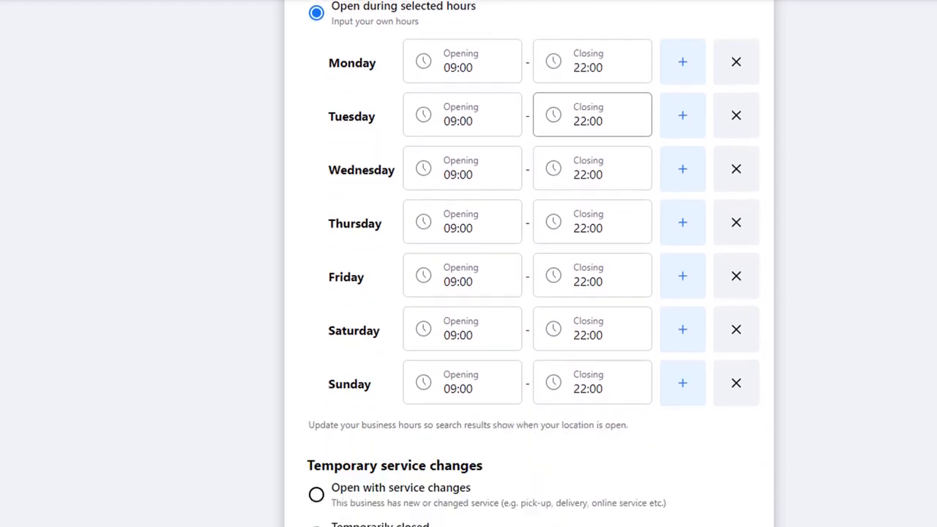
# - Set the temporary service status to open with service changes, including Online services and Delivery
pyautogui.scroll(-3, 533, 293)
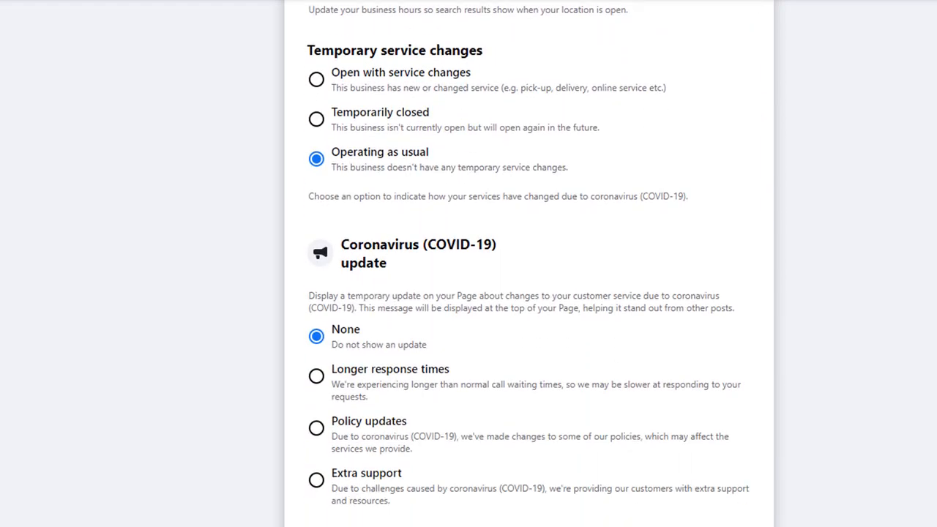
pyautogui.click(317, 80)
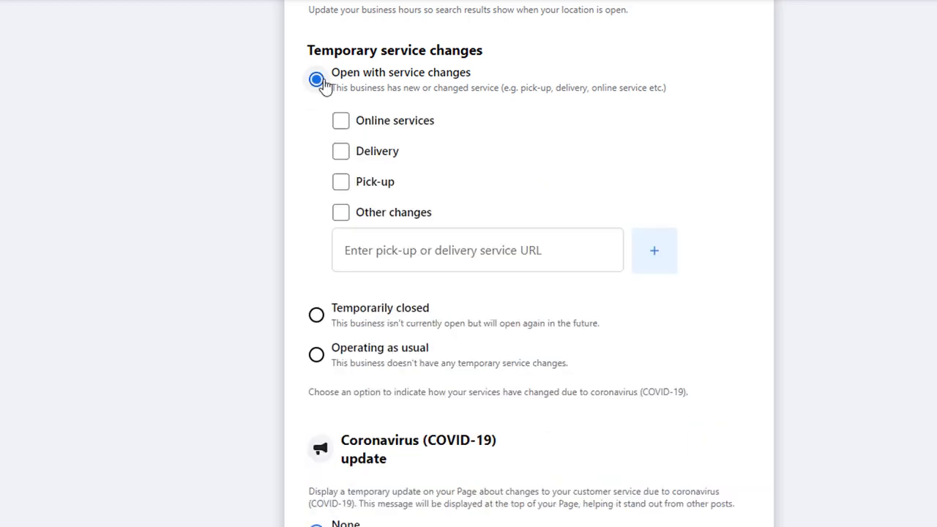
pyautogui.click(340, 120)
pyautogui.click(343, 155)
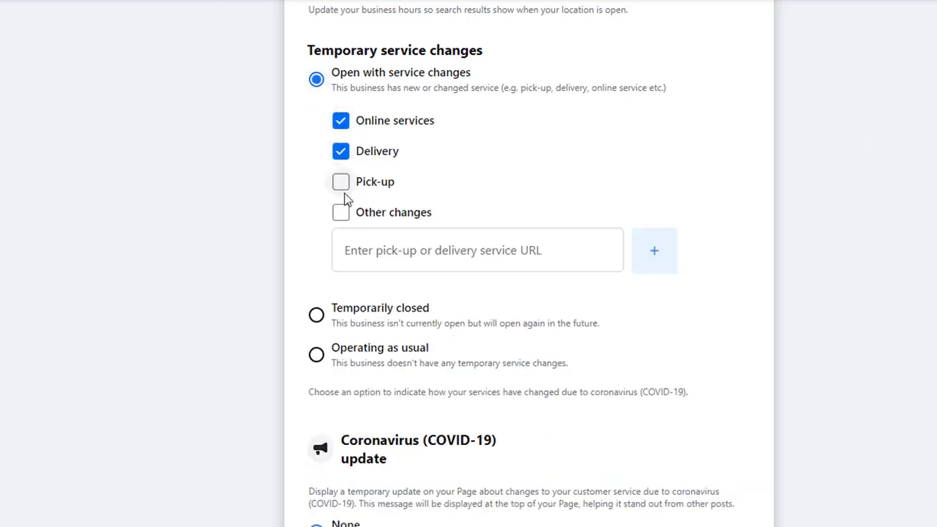
# - Include Pick-up and Other changes in the temporary service changes and add two more pick-up or delivery URL entries
pyautogui.click(341, 185)
pyautogui.click(341, 215)
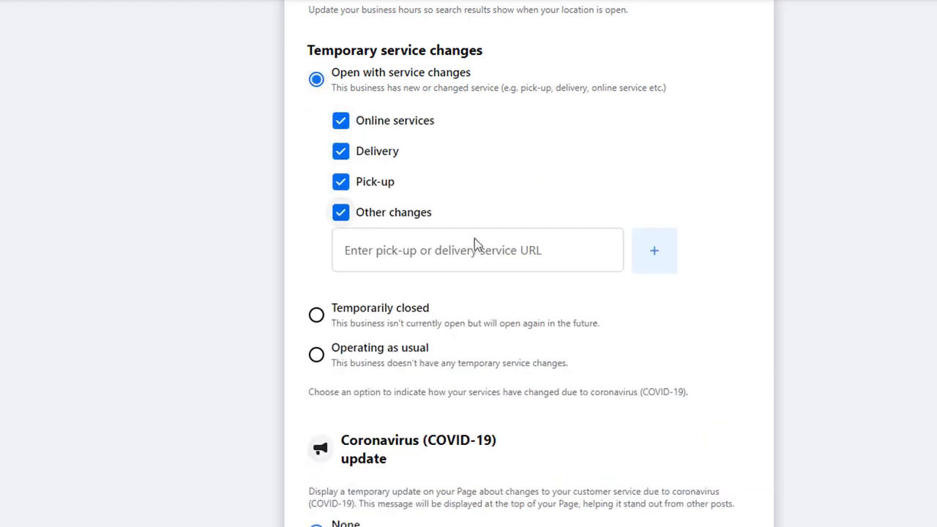
pyautogui.click(668, 261)
pyautogui.click(661, 322)
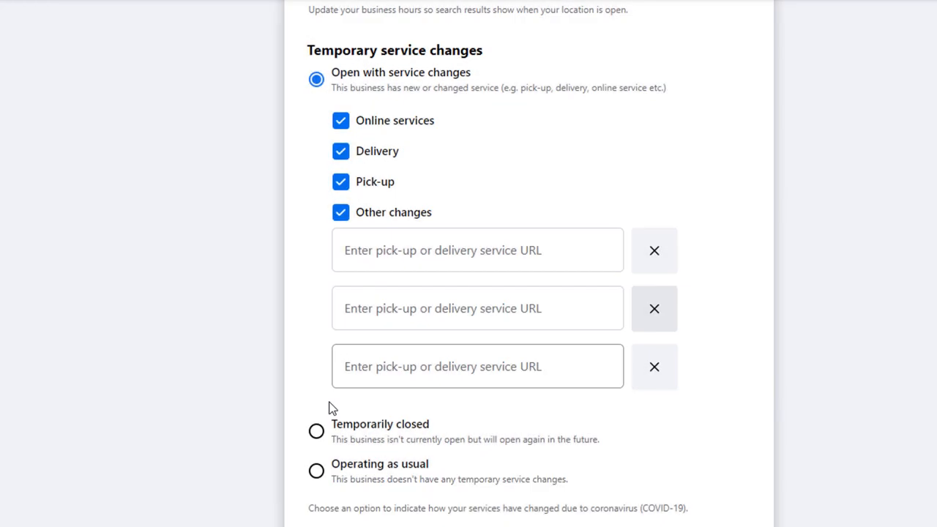
# - Try the Temporarily closed status, and set the temporary service changes to Operating as usual
pyautogui.click(316, 431)
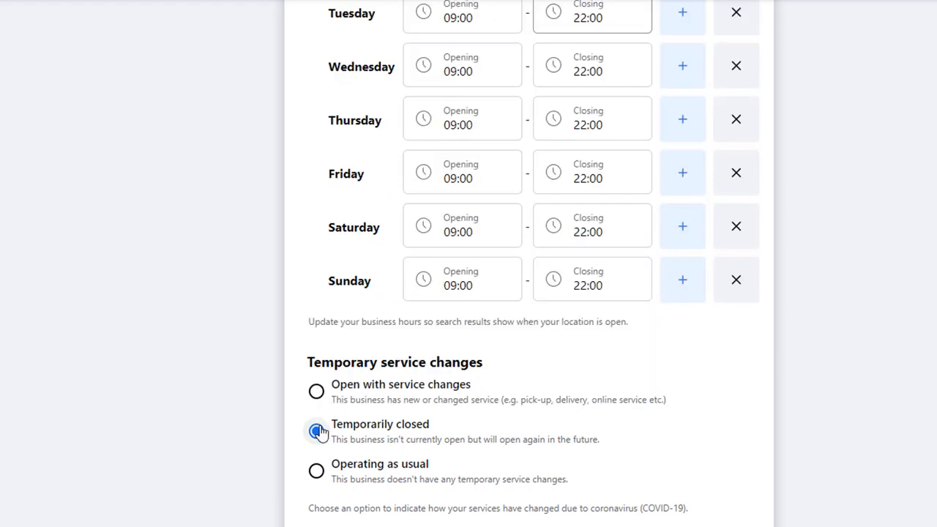
pyautogui.click(317, 472)
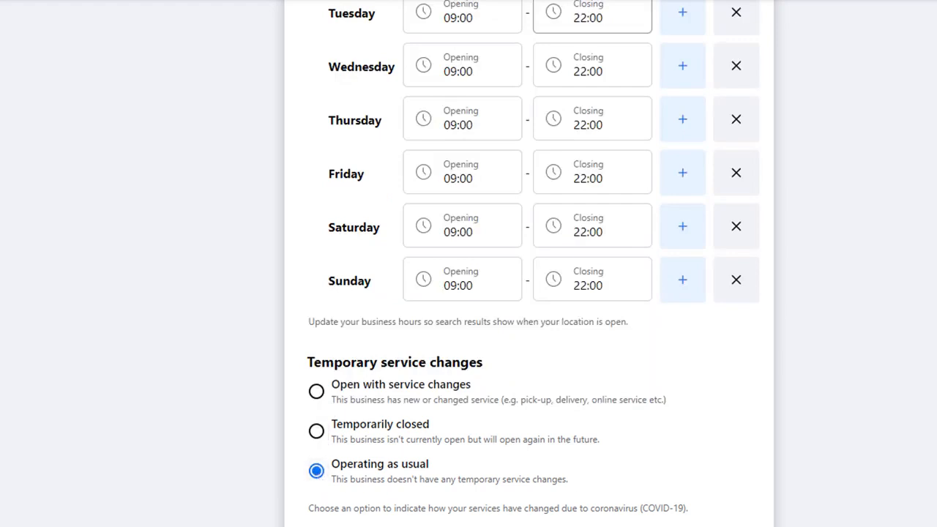
pyautogui.scroll(-7, 528, 263)
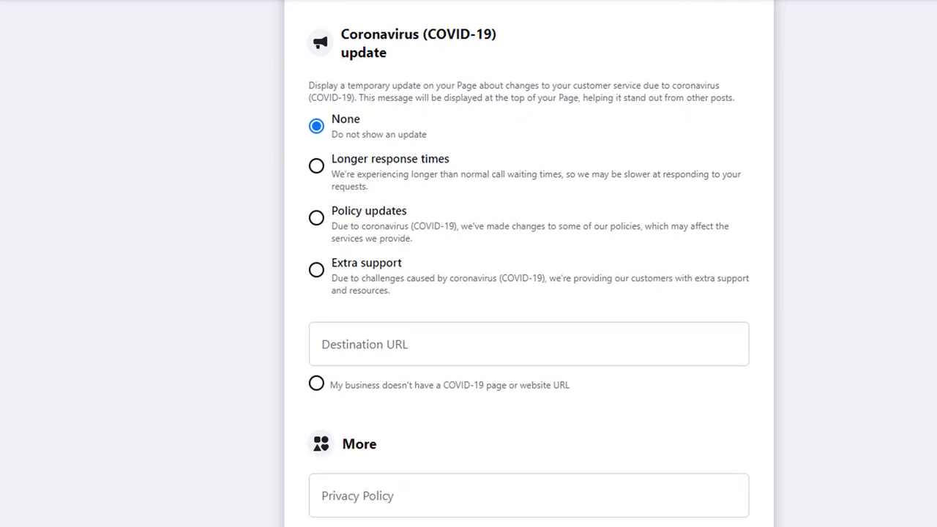
pyautogui.click(317, 167)
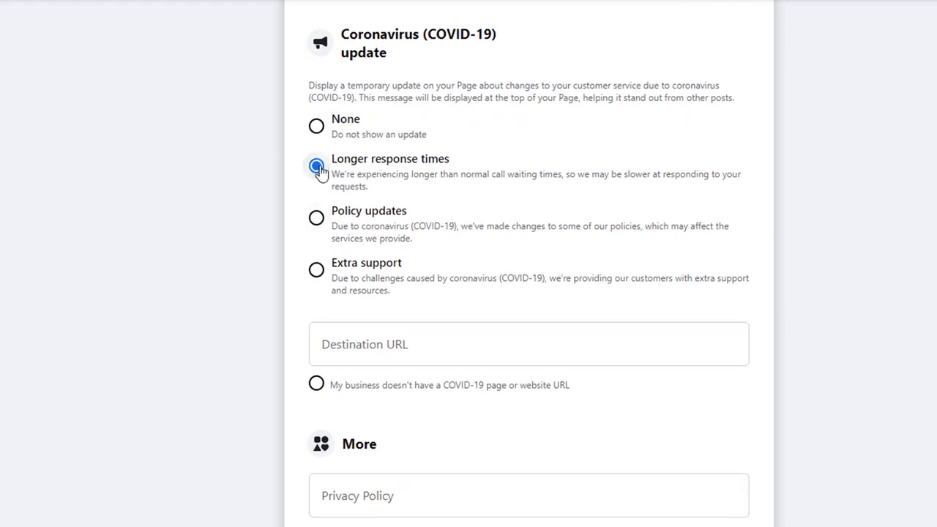
pyautogui.click(316, 218)
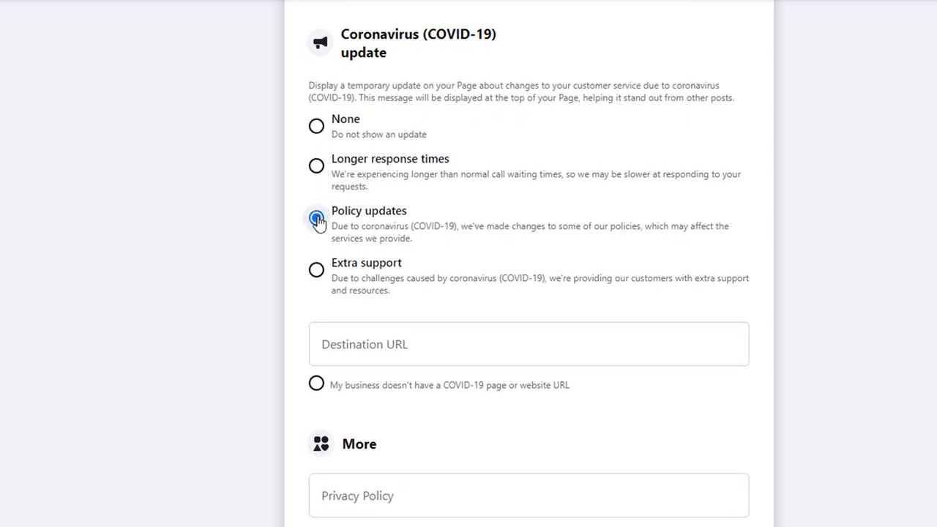
pyautogui.click(316, 270)
pyautogui.click(368, 341)
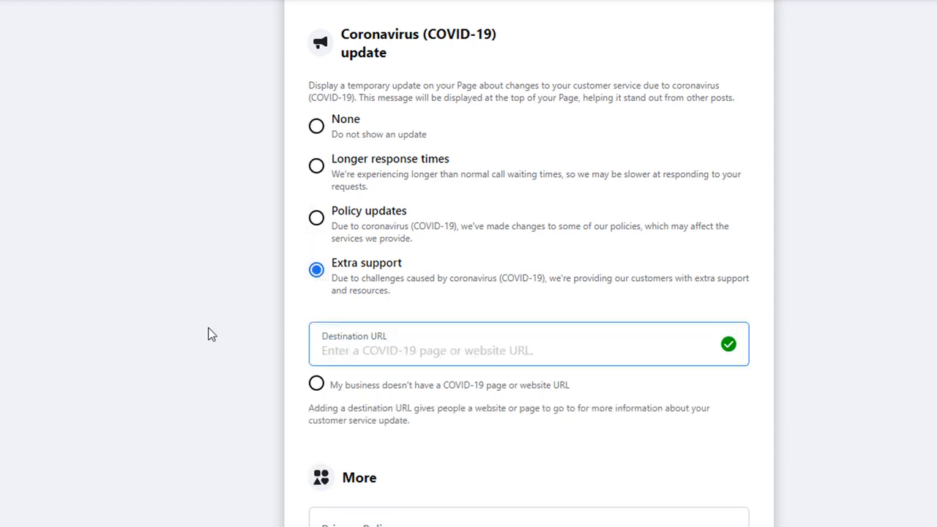
pyautogui.write('https://theitalianshack.com/covid')
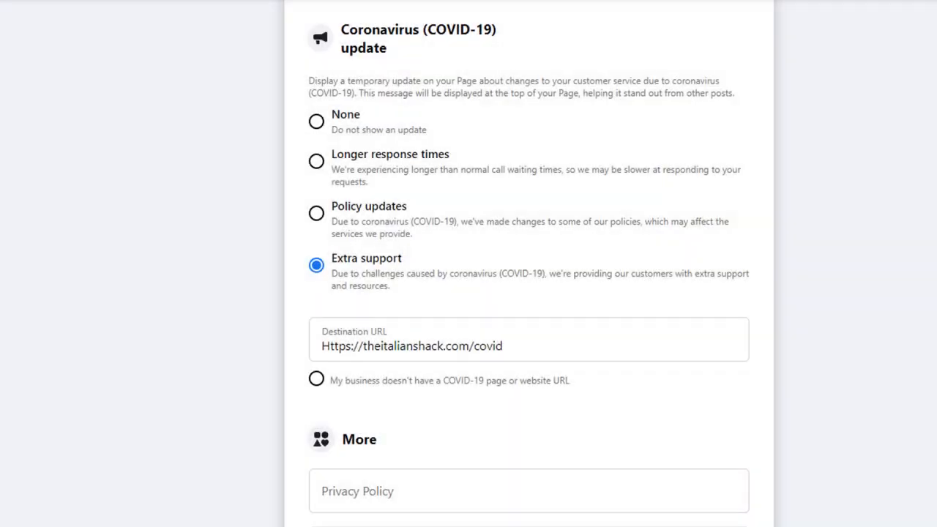
pyautogui.scroll(-5, 528, 271)
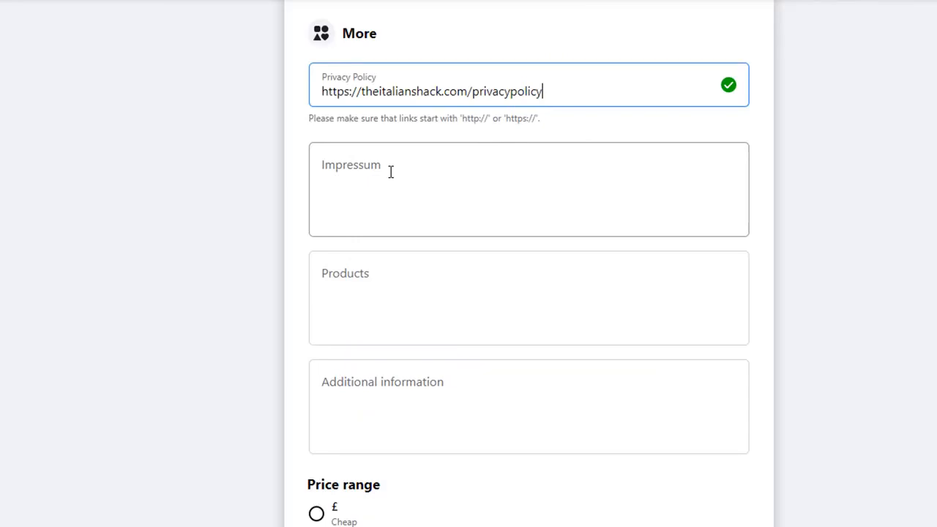
pyautogui.click(391, 172)
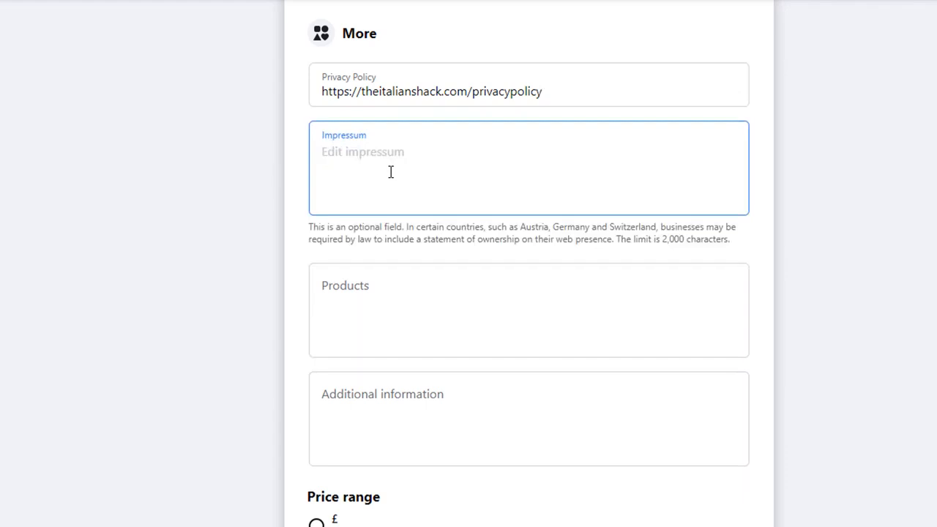
pyautogui.click(343, 281)
pyautogui.write('Product 1 Product 2 product 3')
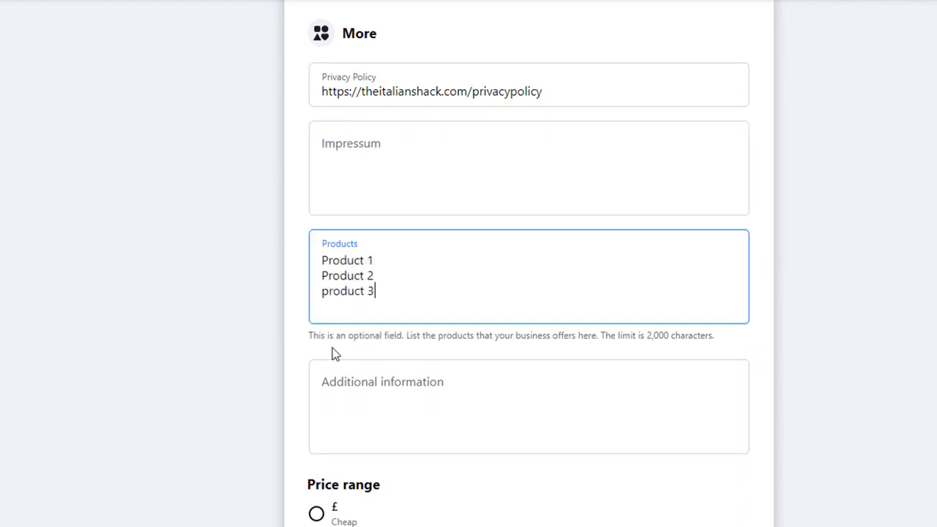
# - Paste the prepared lorem ipsum text into the Page's additional information
pyautogui.click(323, 386)
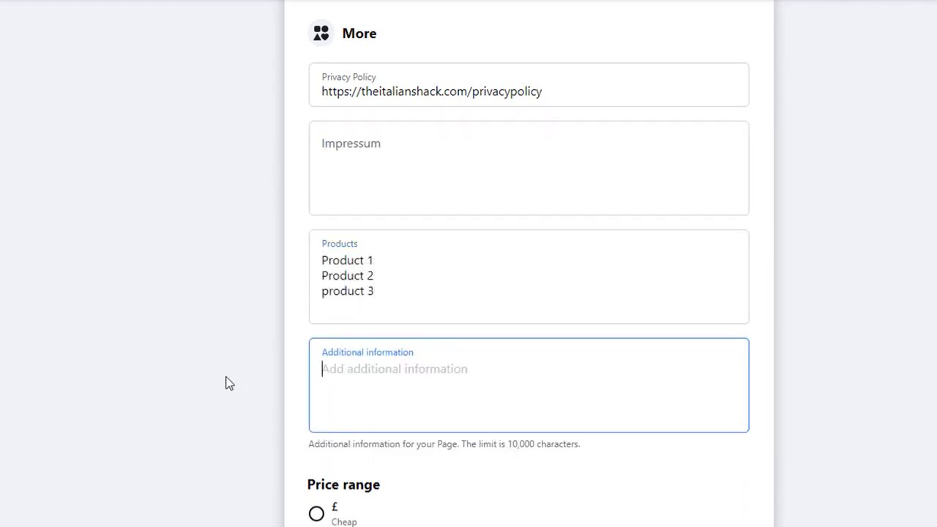
pyautogui.hotkey('ctrl', 'v')
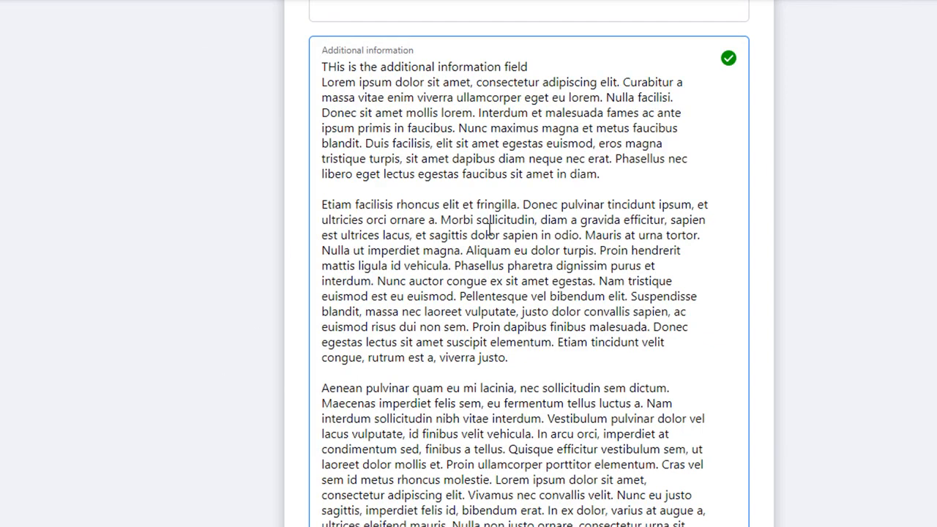
pyautogui.scroll(-3, 489, 229)
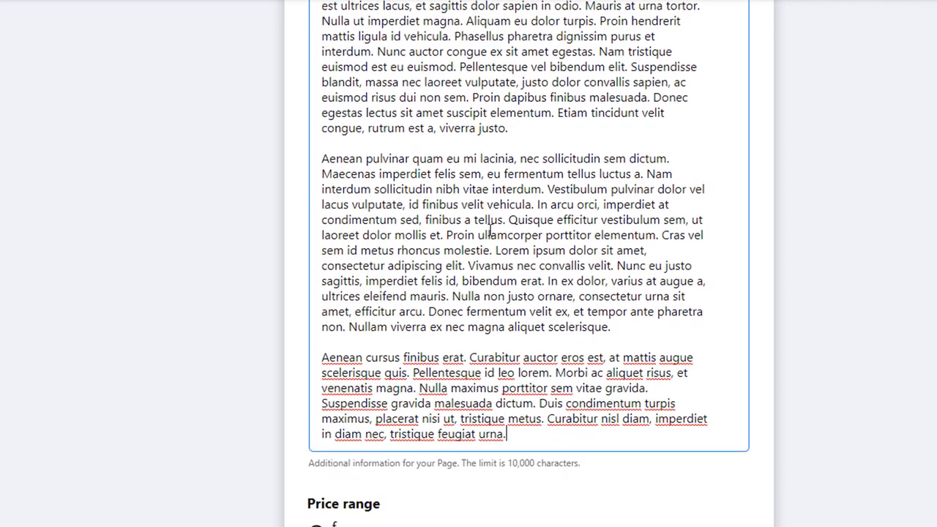
# - Set the Page's price range to ££££ (Splurge)
pyautogui.scroll(-1, 489, 229)
pyautogui.scroll(-1, 489, 229)
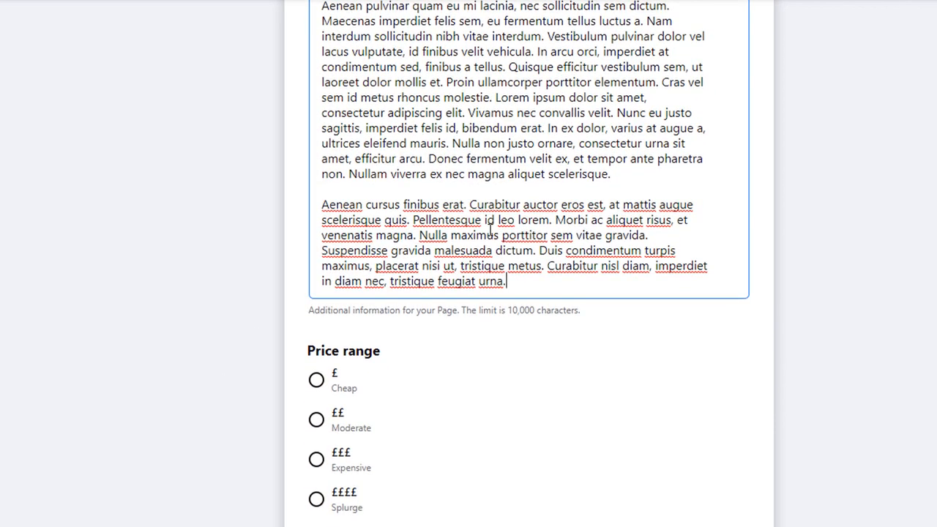
pyautogui.scroll(-1, 488, 230)
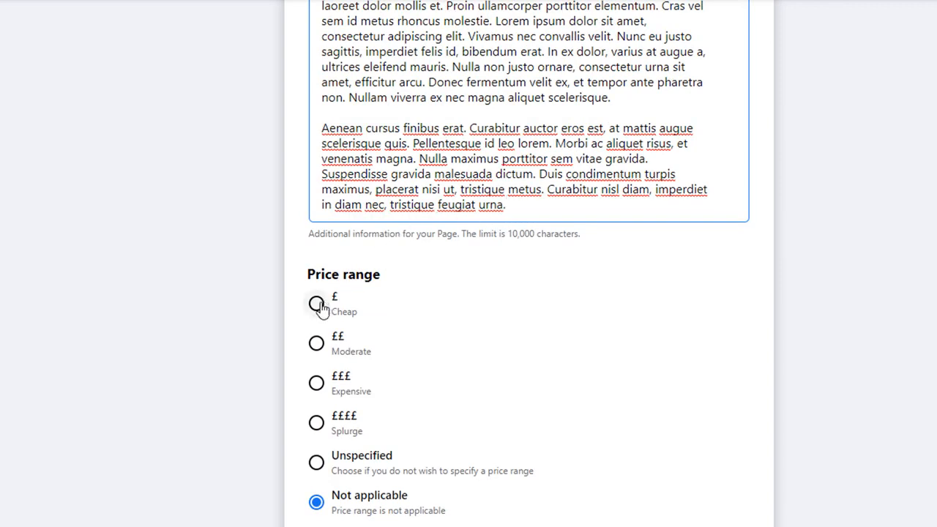
pyautogui.click(317, 326)
pyautogui.click(316, 282)
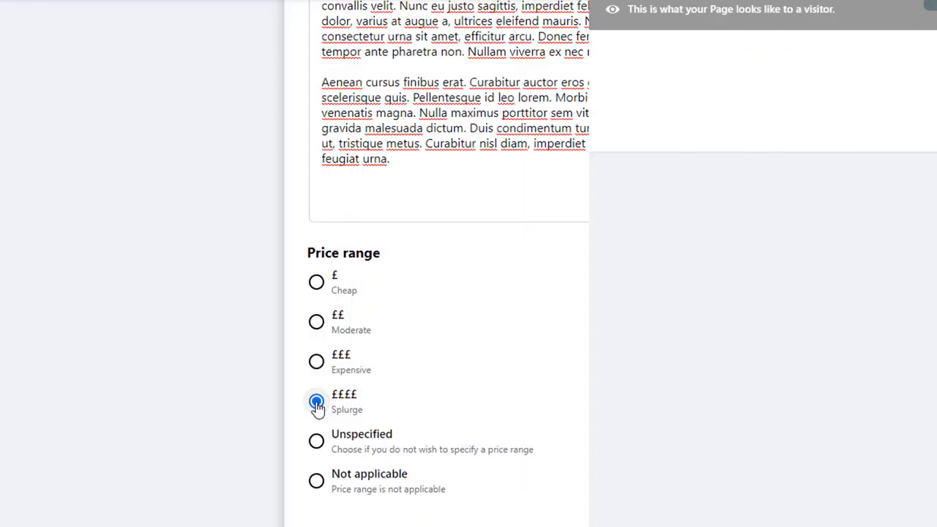
pyautogui.scroll(-2, 623, 448)
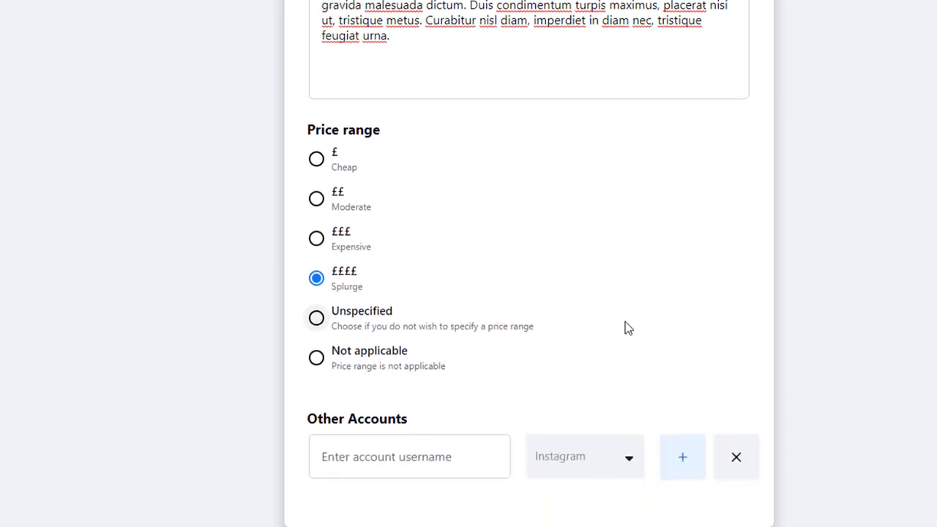
pyautogui.click(439, 440)
pyautogui.write('@instg')
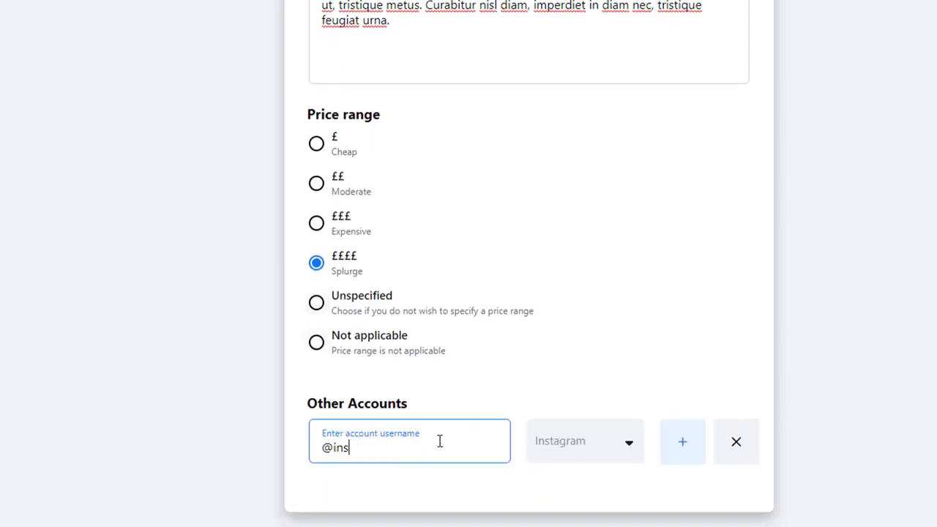
pyautogui.write('gramaccount')
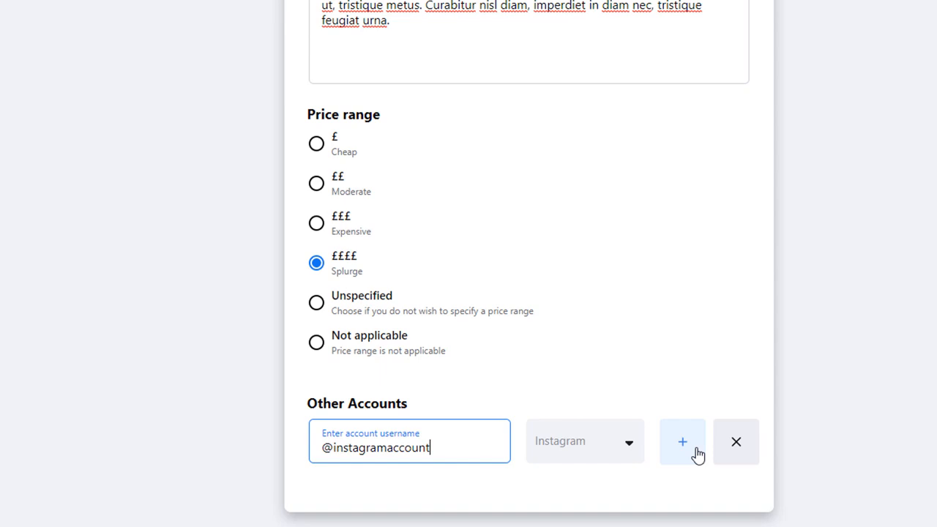
pyautogui.click(696, 454)
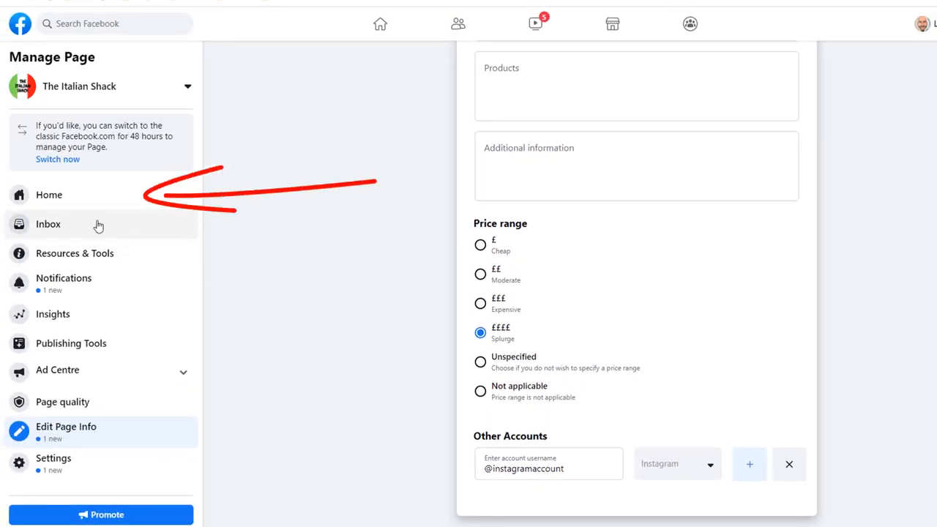
# - Go to the Page's home and view it as a visitor to check the cover, profile image and About details
pyautogui.click(48, 199)
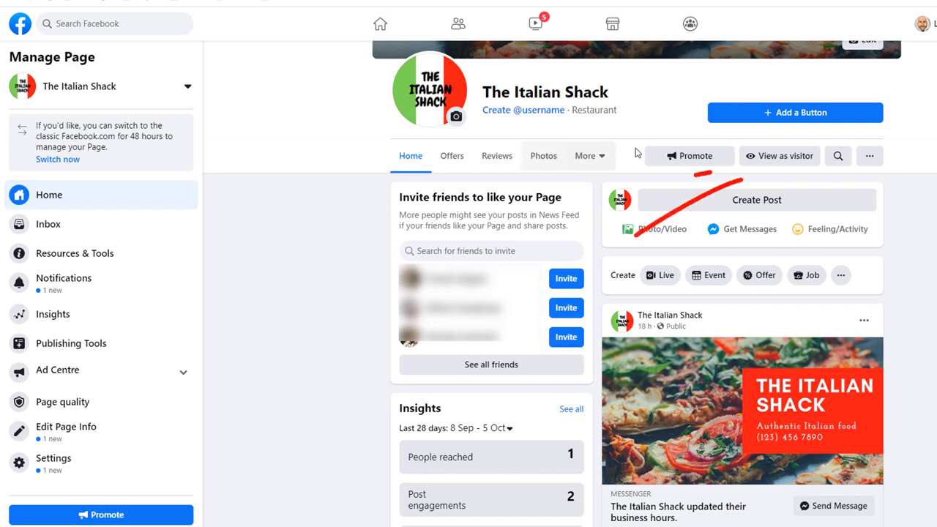
pyautogui.click(777, 157)
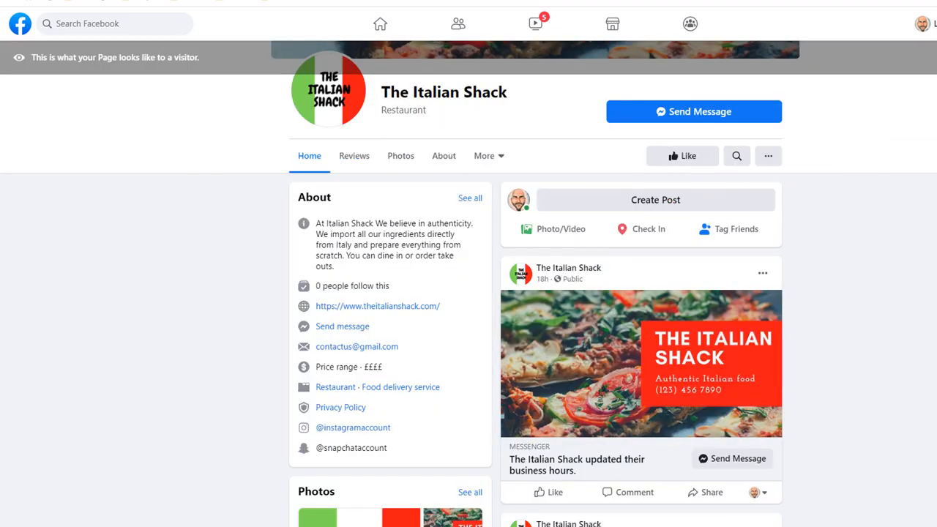
pyautogui.scroll(3, 468, 283)
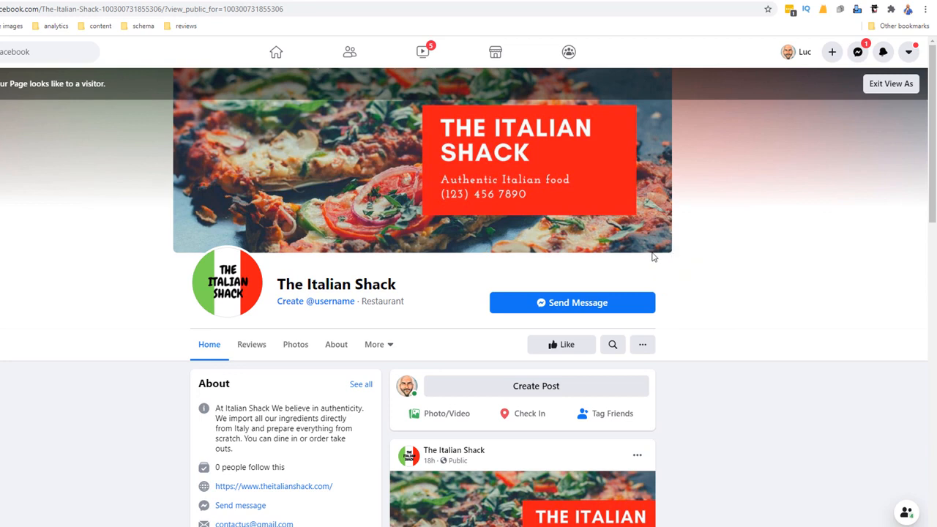
# - Test the Page's Send Message chat as a visitor, close the chat and exit the visitor view
pyautogui.click(578, 308)
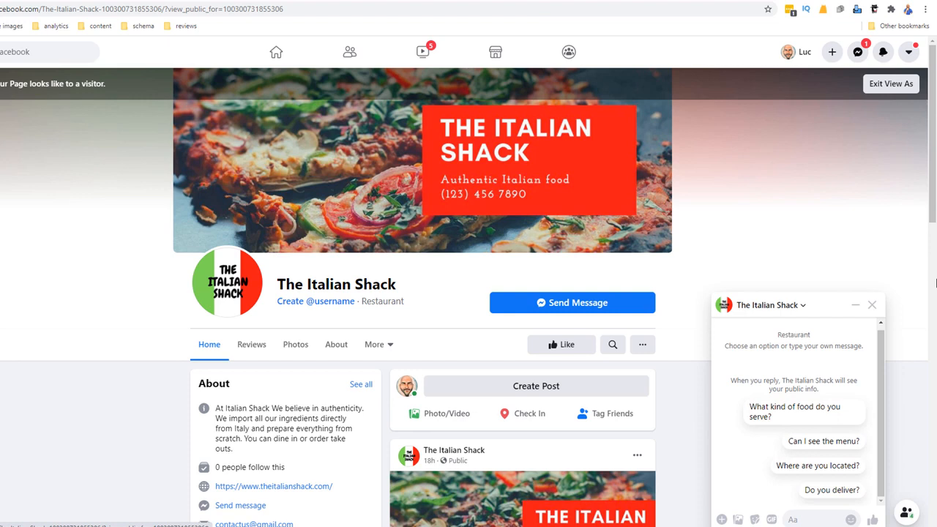
pyautogui.click(871, 304)
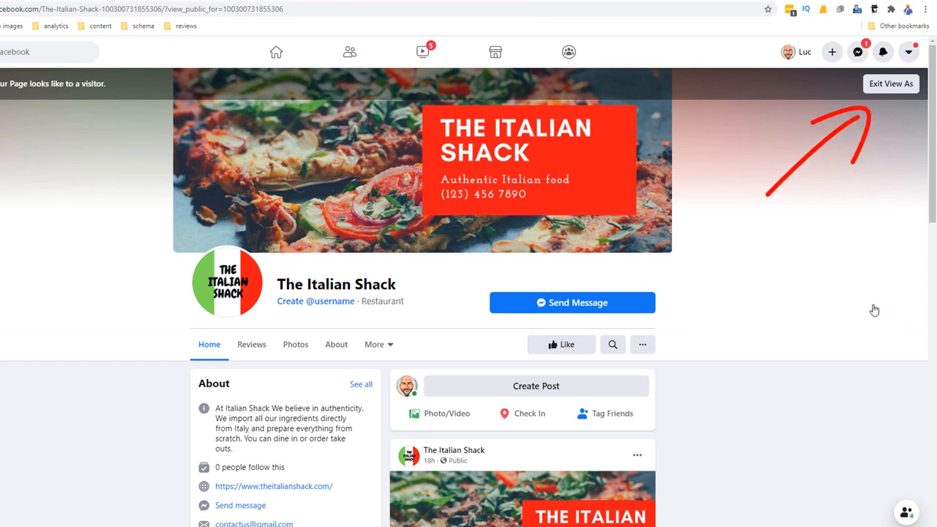
pyautogui.click(889, 85)
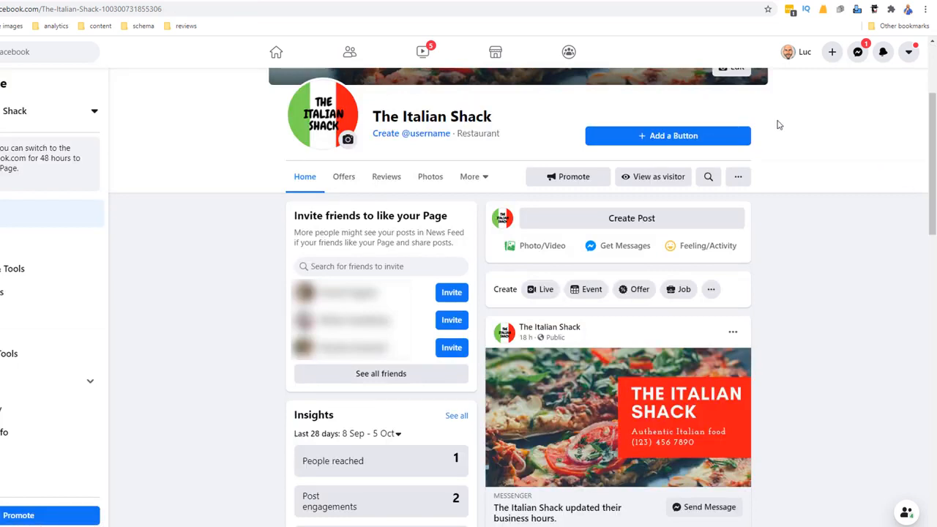
# - Add a Call Now button to the Page with country code GB+44 and the business phone number, and view the Page as a visitor
pyautogui.click(658, 138)
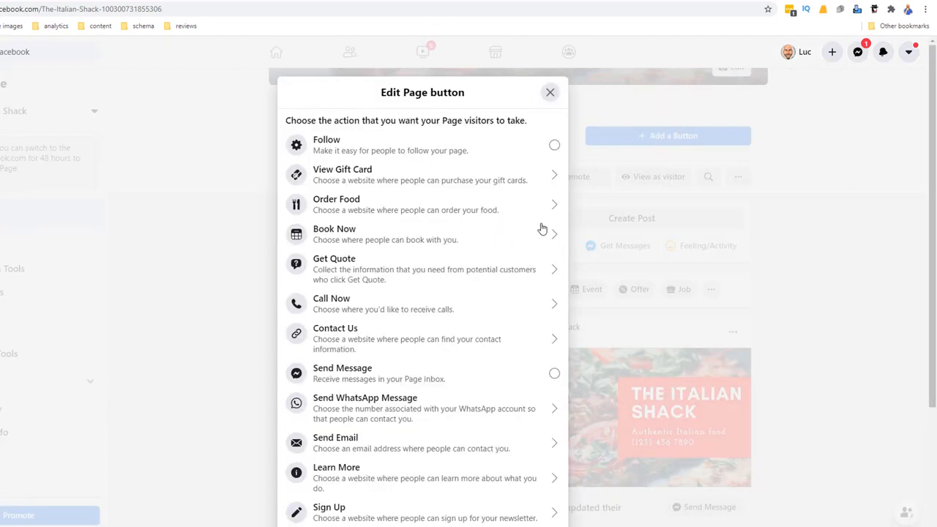
pyautogui.scroll(-3, 510, 266)
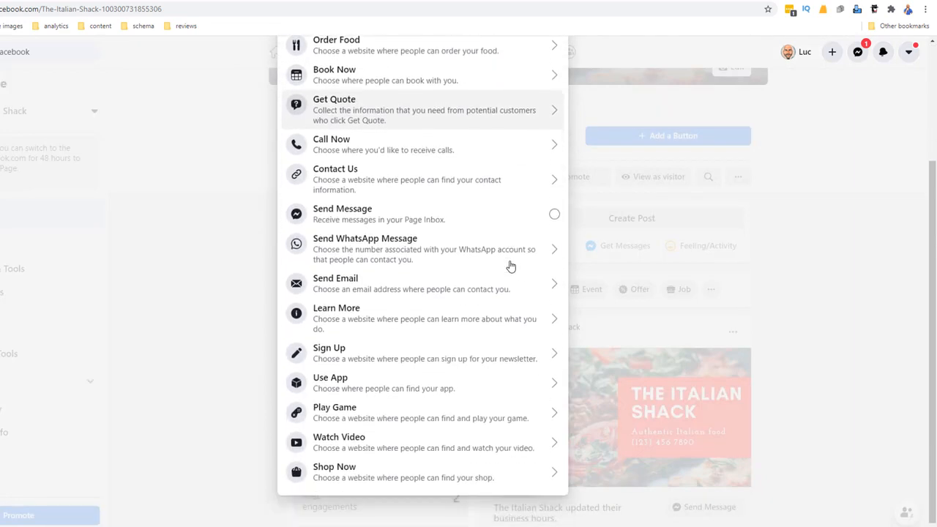
pyautogui.scroll(1, 510, 267)
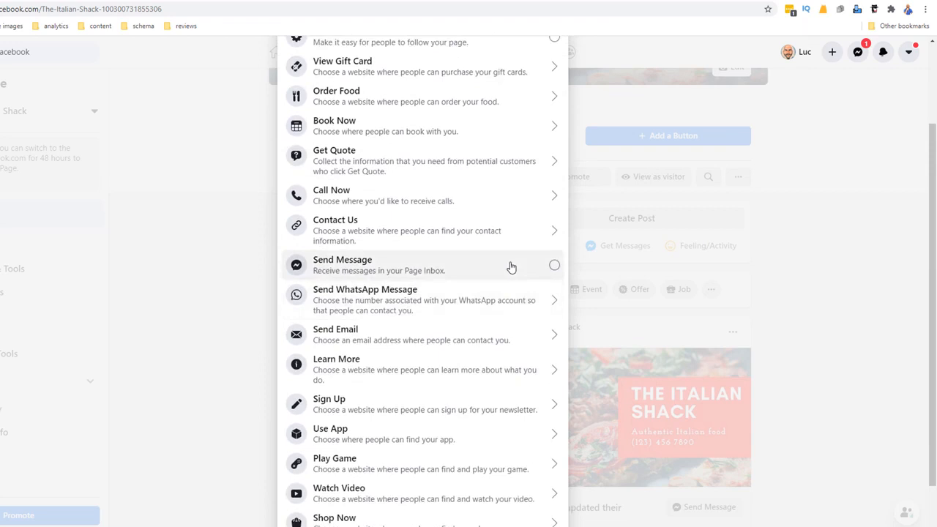
pyautogui.scroll(1, 510, 267)
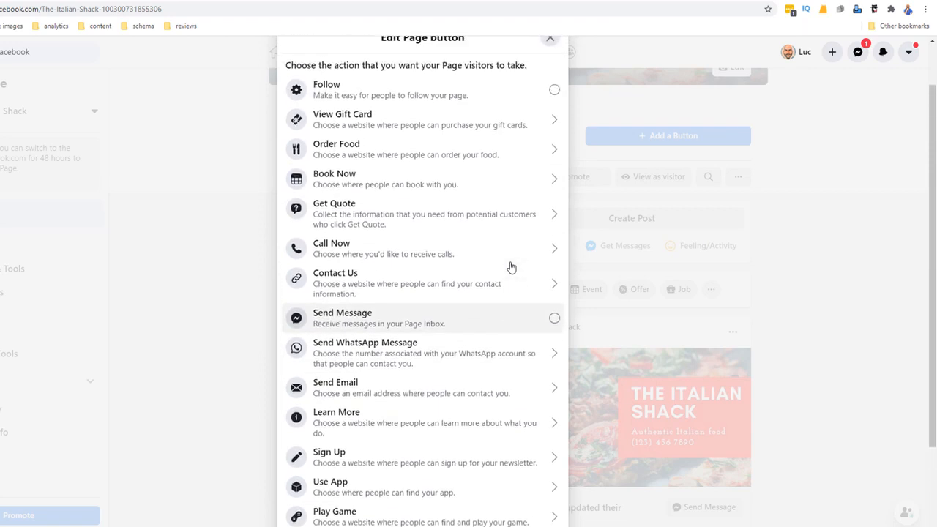
pyautogui.click(472, 253)
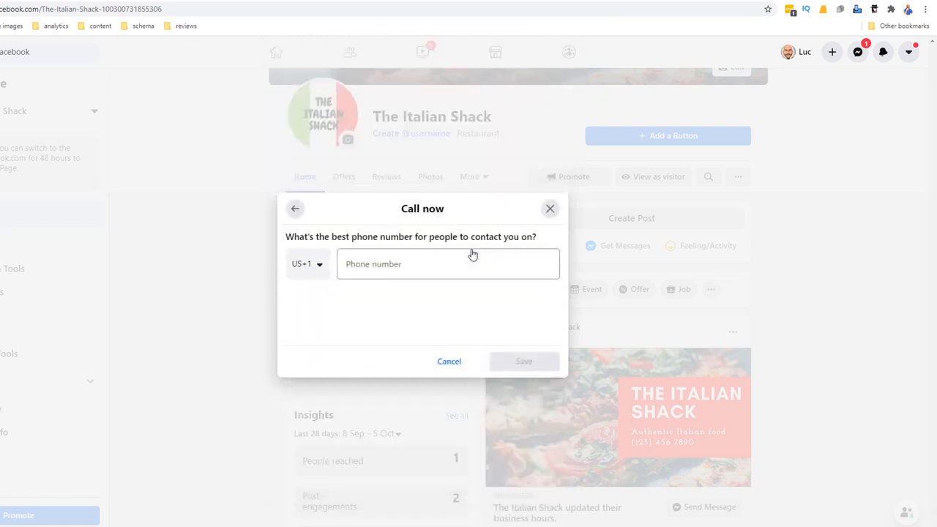
pyautogui.click(331, 310)
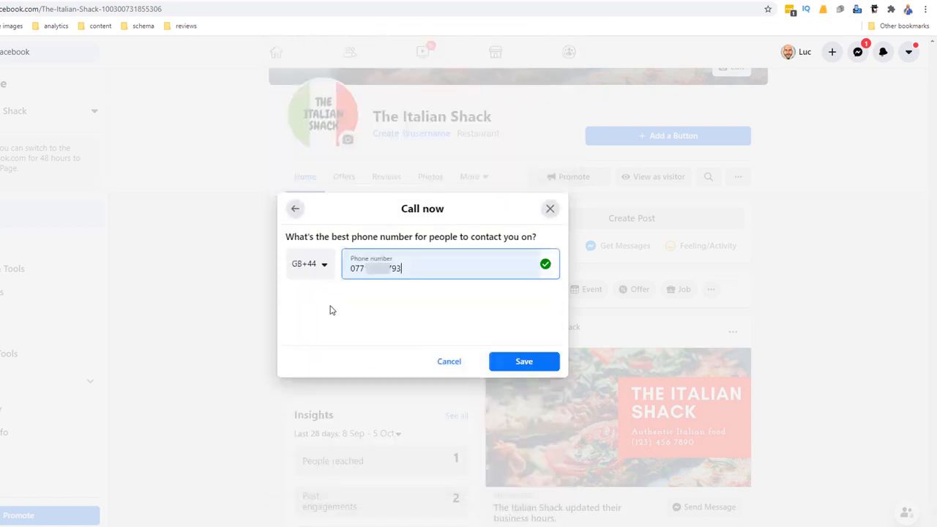
pyautogui.click(506, 362)
pyautogui.click(655, 183)
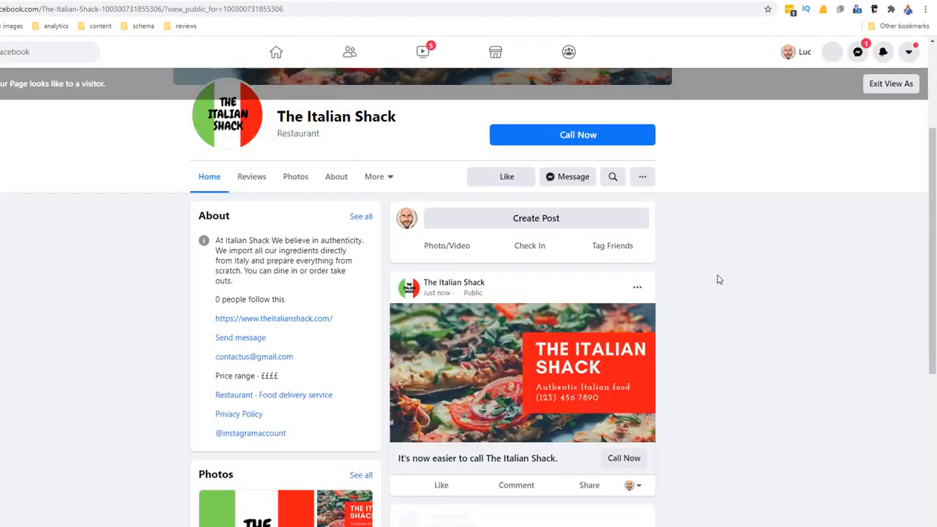
# - Test the Page's Call Now button as a visitor and close the phone number dialog
pyautogui.click(574, 137)
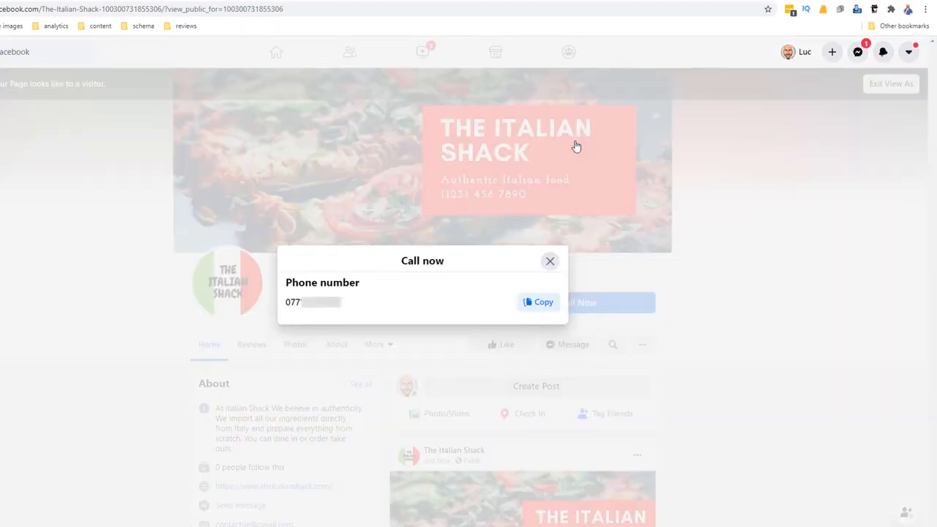
pyautogui.click(549, 261)
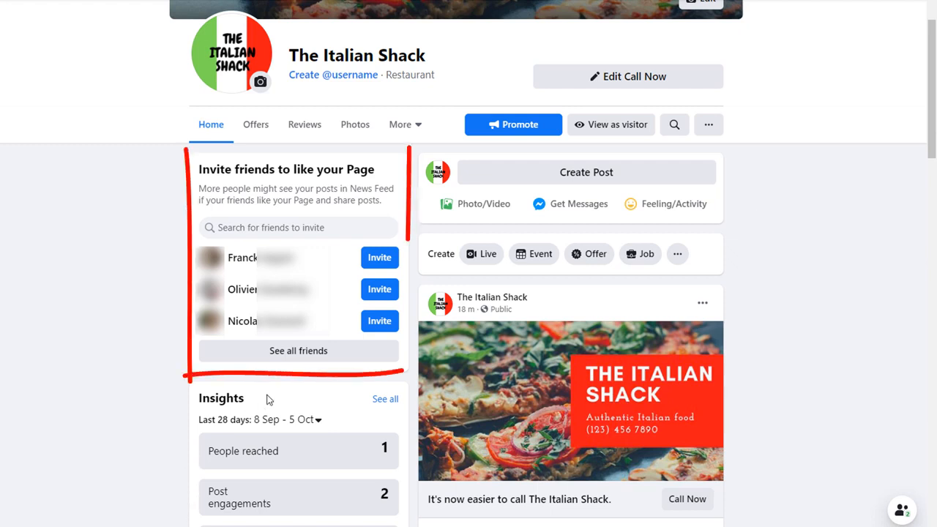
# - Select all friends in the full friends list and send them invitations to like The Italian Shack
pyautogui.click(288, 355)
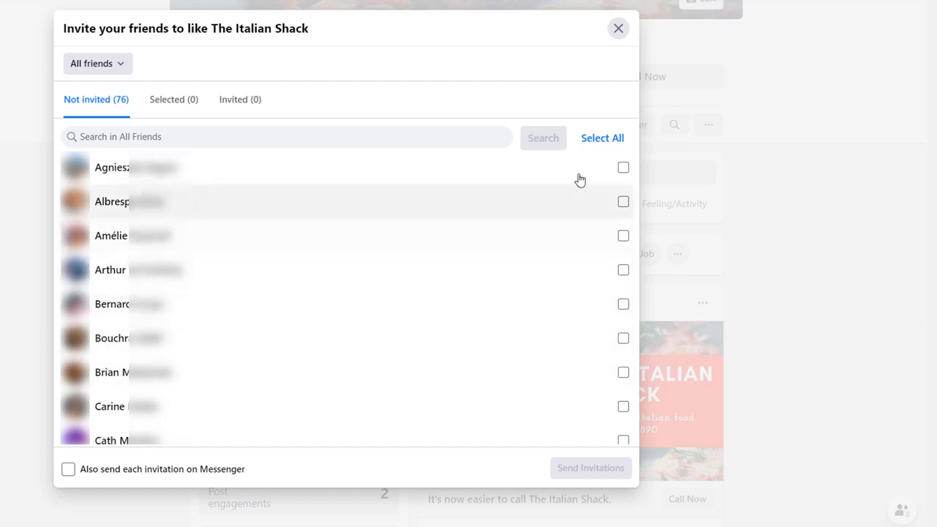
pyautogui.click(599, 139)
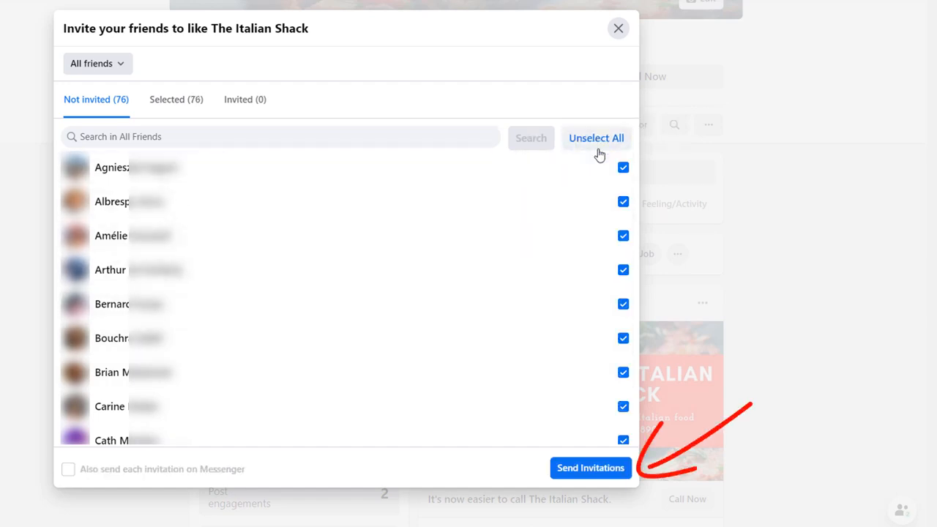
pyautogui.click(594, 473)
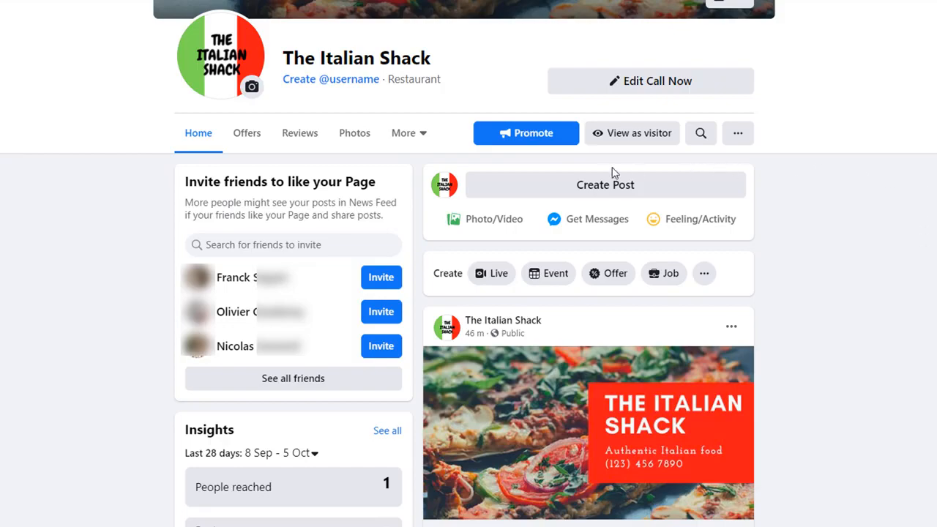
# - Start a new public post on The Italian Shack Page
pyautogui.click(603, 187)
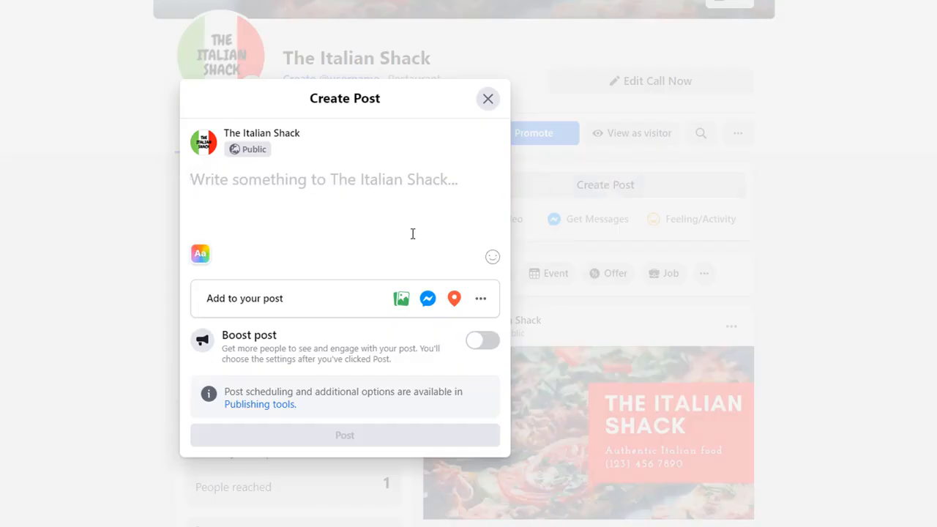